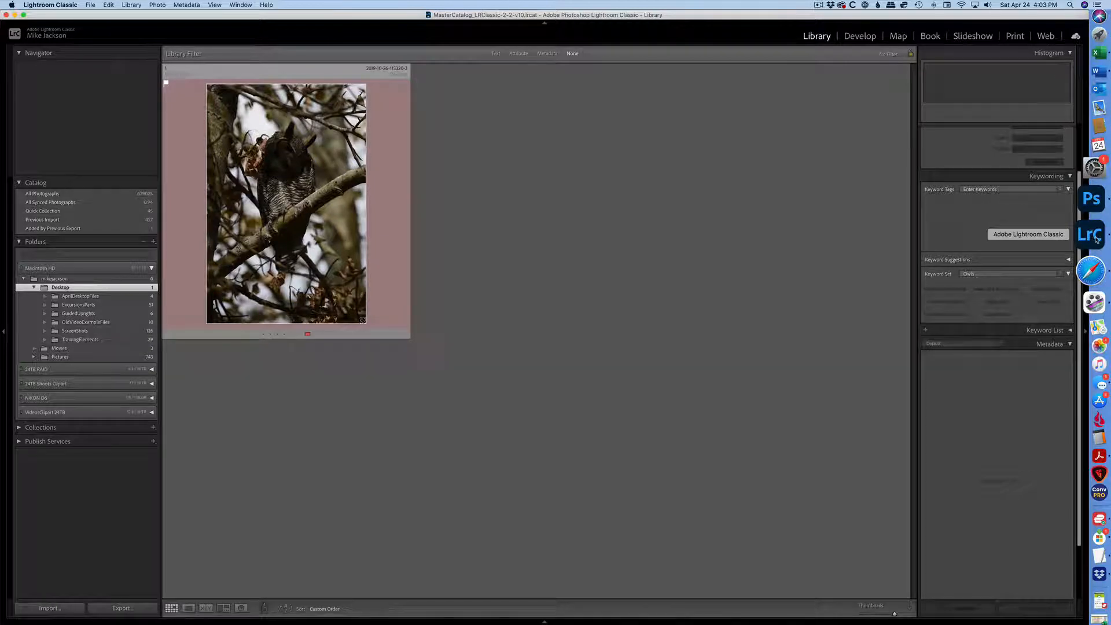
# Create a virtual copy of the owl photo
pyautogui.click(348, 214)
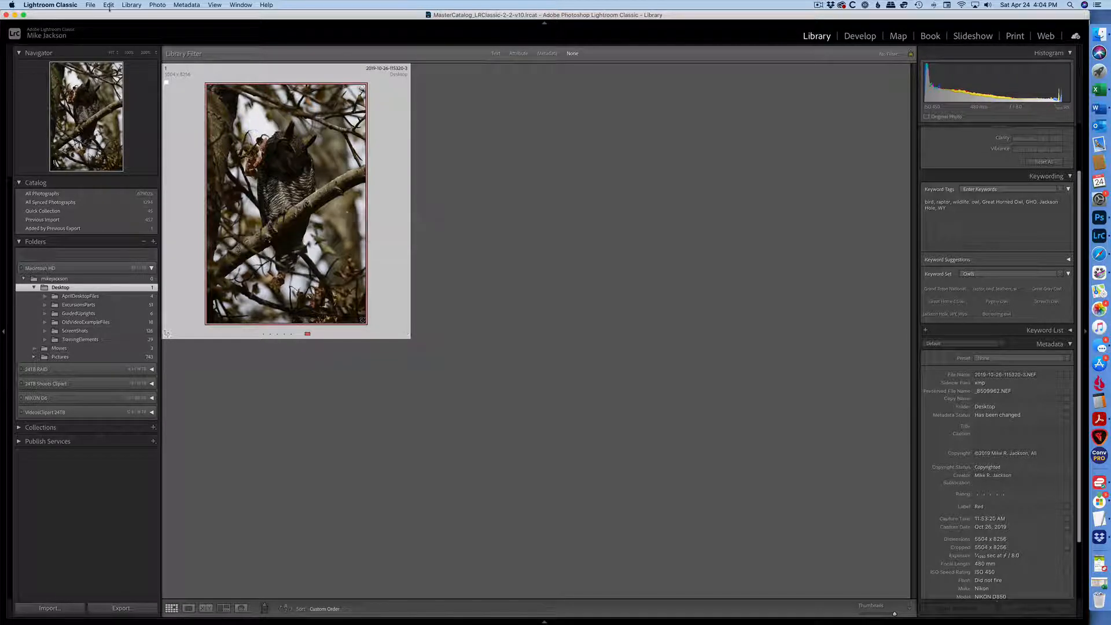
pyautogui.rightClick(168, 324)
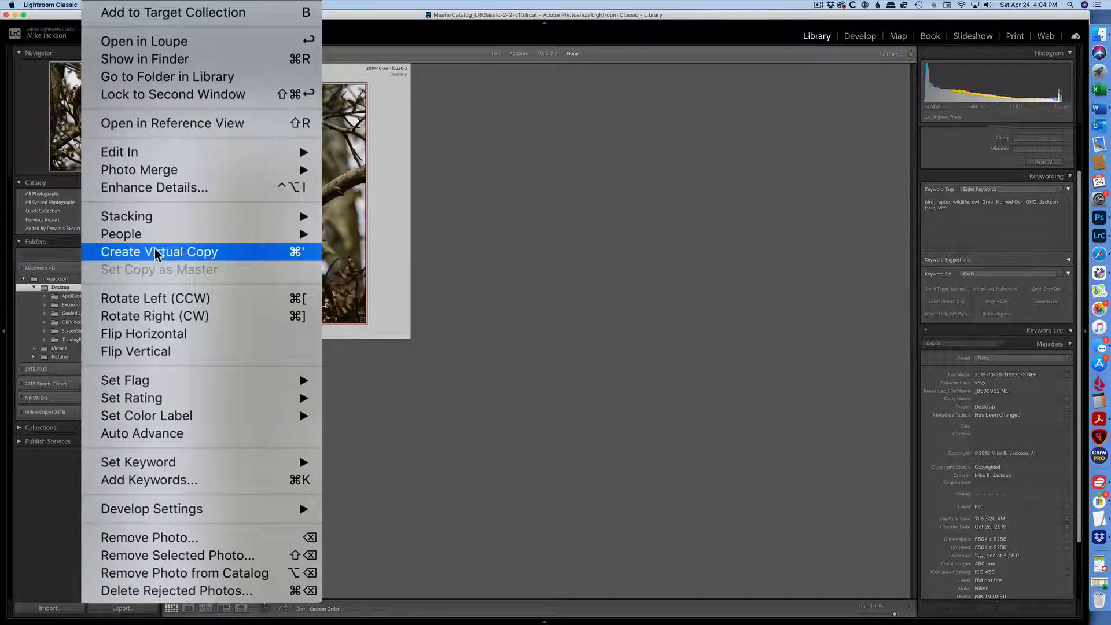
pyautogui.click(191, 261)
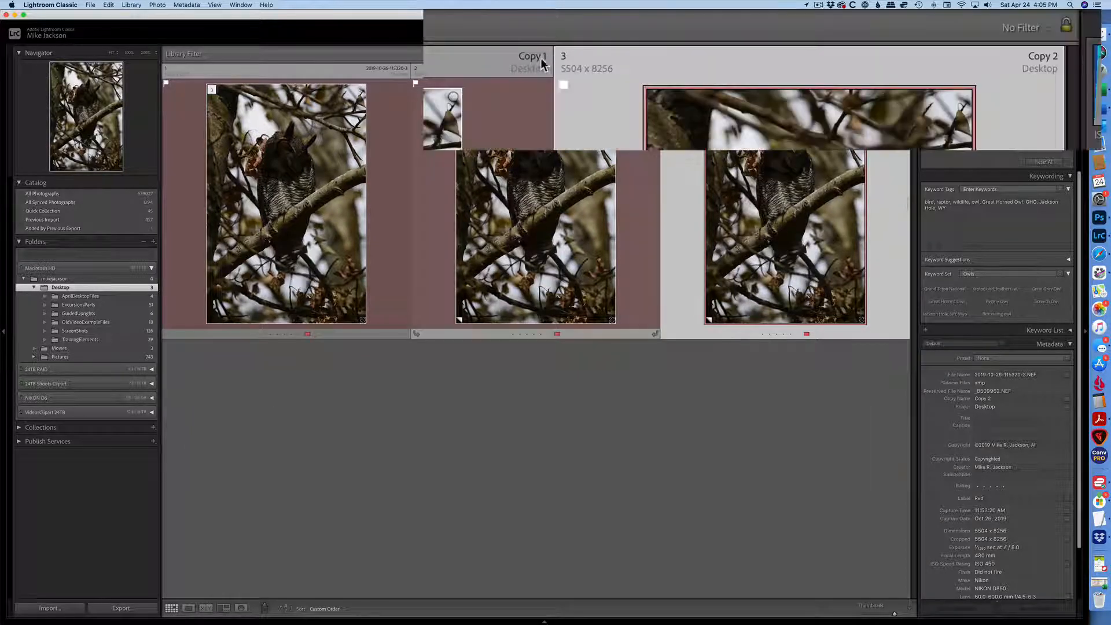
# Raise the exposure of Copy 1 to about +2.80 in Develop and return to the grid
pyautogui.click(551, 276)
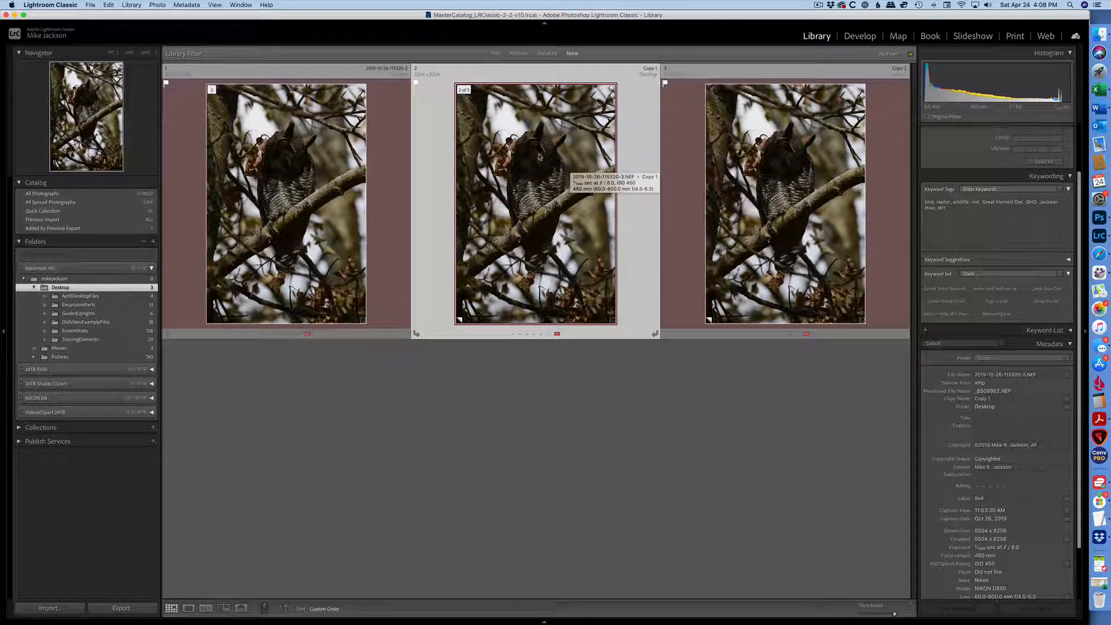
pyautogui.press('d')
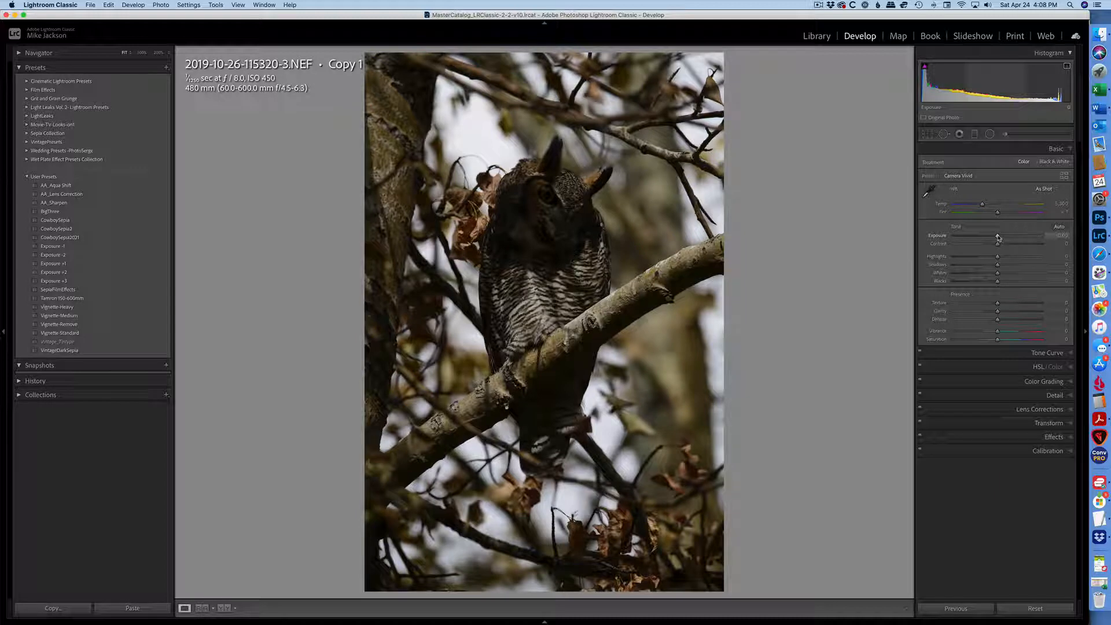
pyautogui.moveTo(997, 237); pyautogui.dragTo(1024, 240)
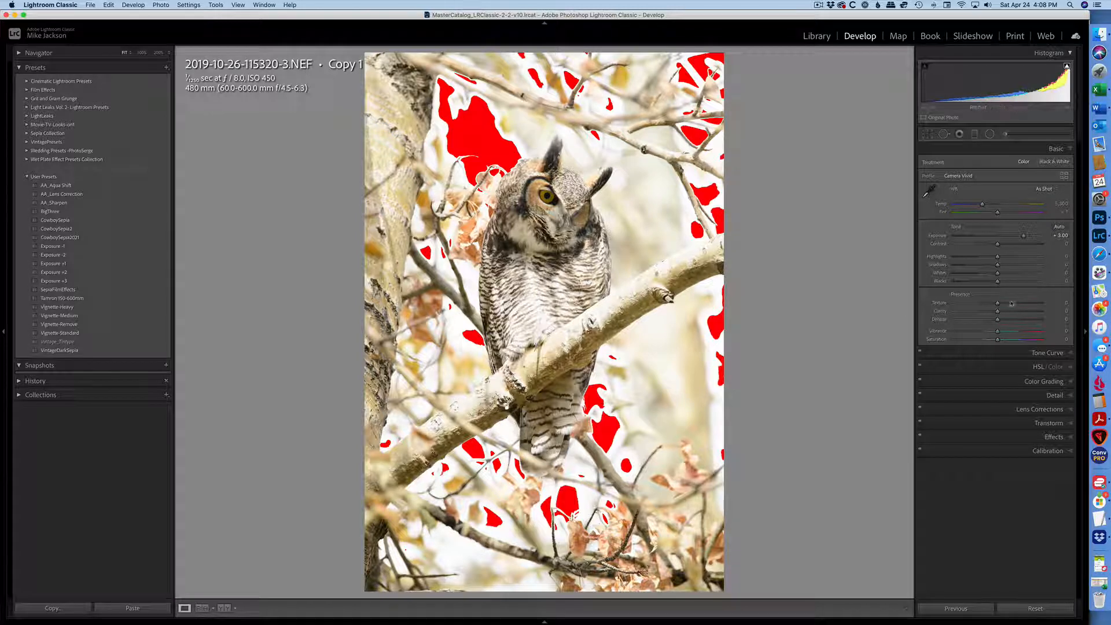
pyautogui.moveTo(1024, 237)
pyautogui.mouseDown()
pyautogui.moveTo(1035, 239)
pyautogui.moveTo(1022, 238)
pyautogui.mouseUp()
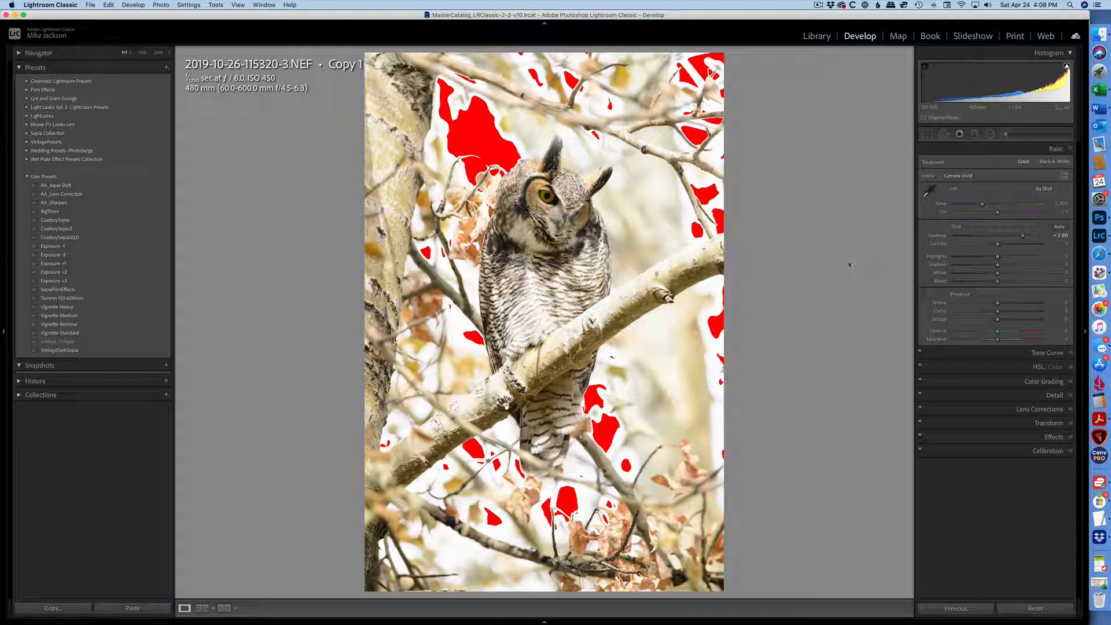
pyautogui.press('g')
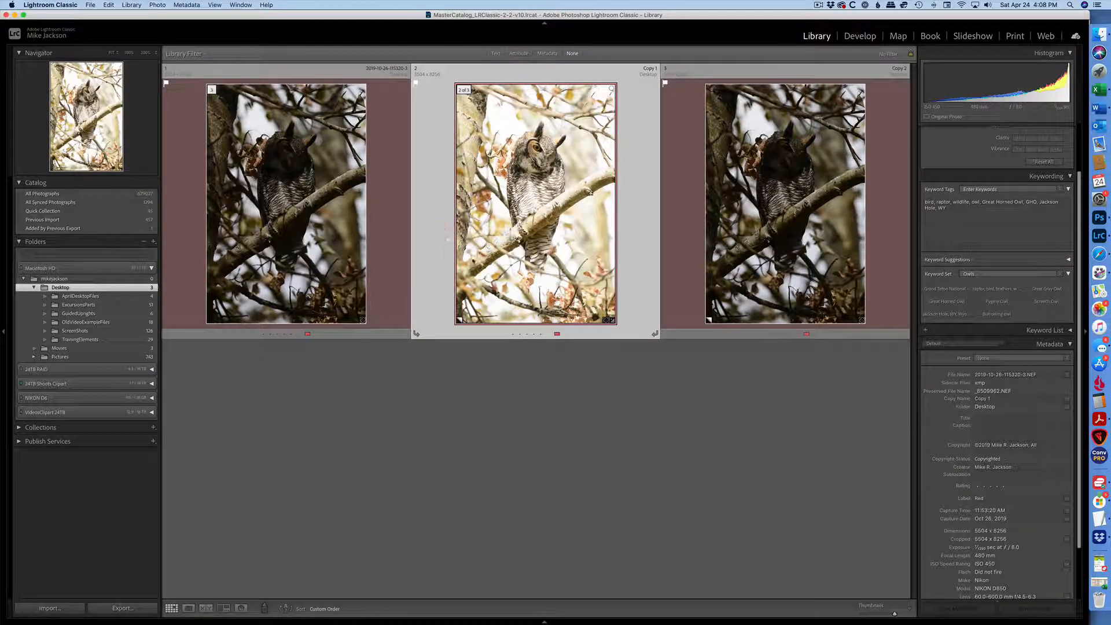
# Lower the exposure of Copy 2 to -1.00 in Develop and return to the grid
pyautogui.click(813, 202)
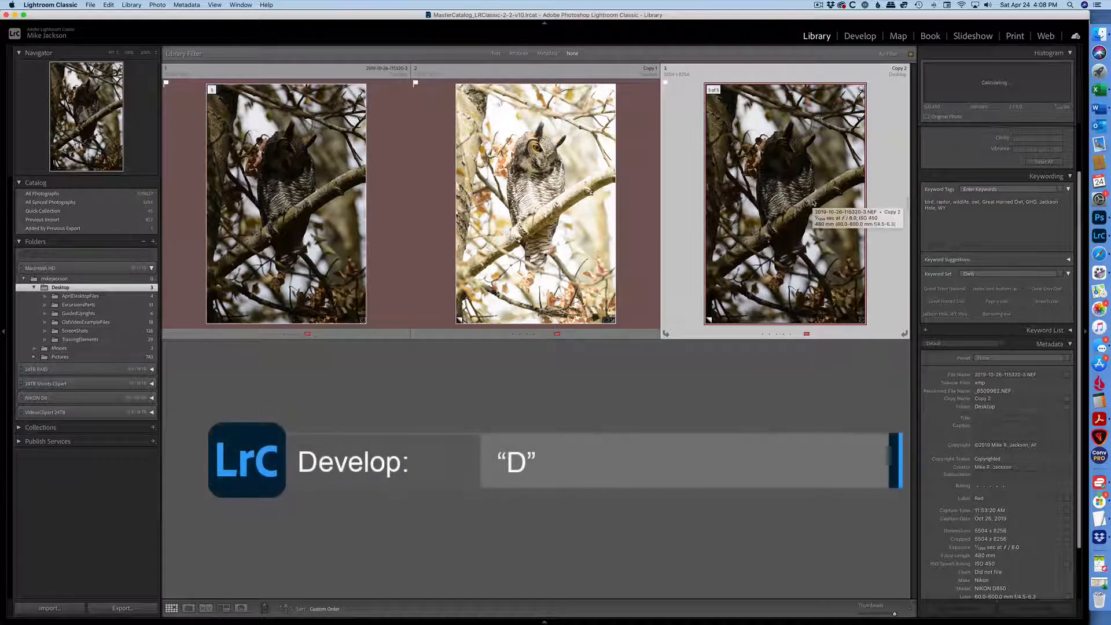
pyautogui.press('d')
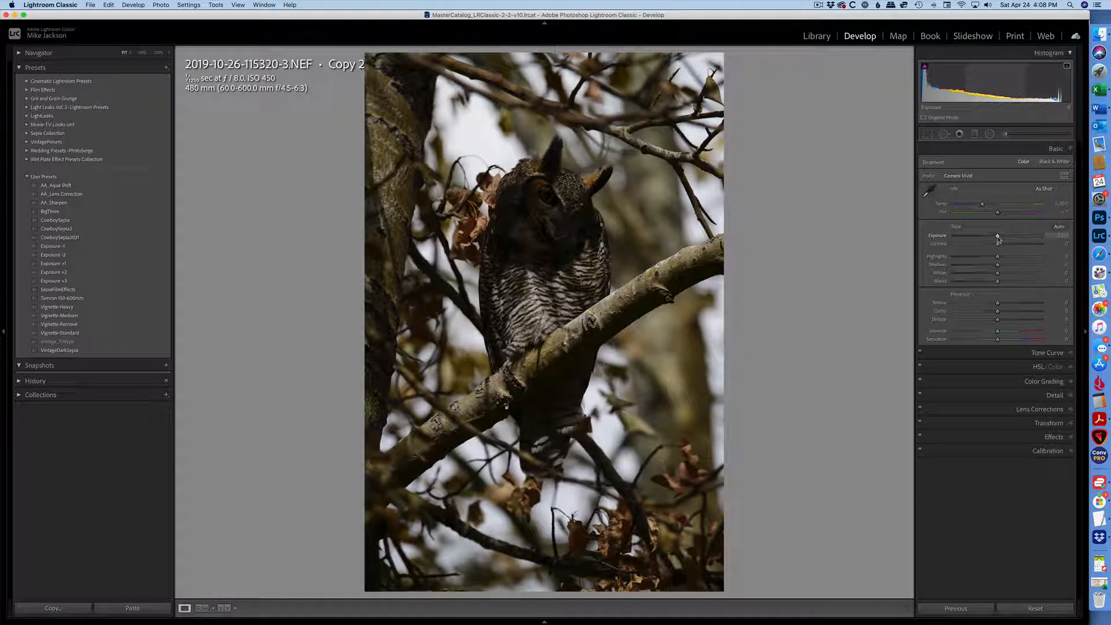
pyautogui.moveTo(997, 237); pyautogui.dragTo(989, 236)
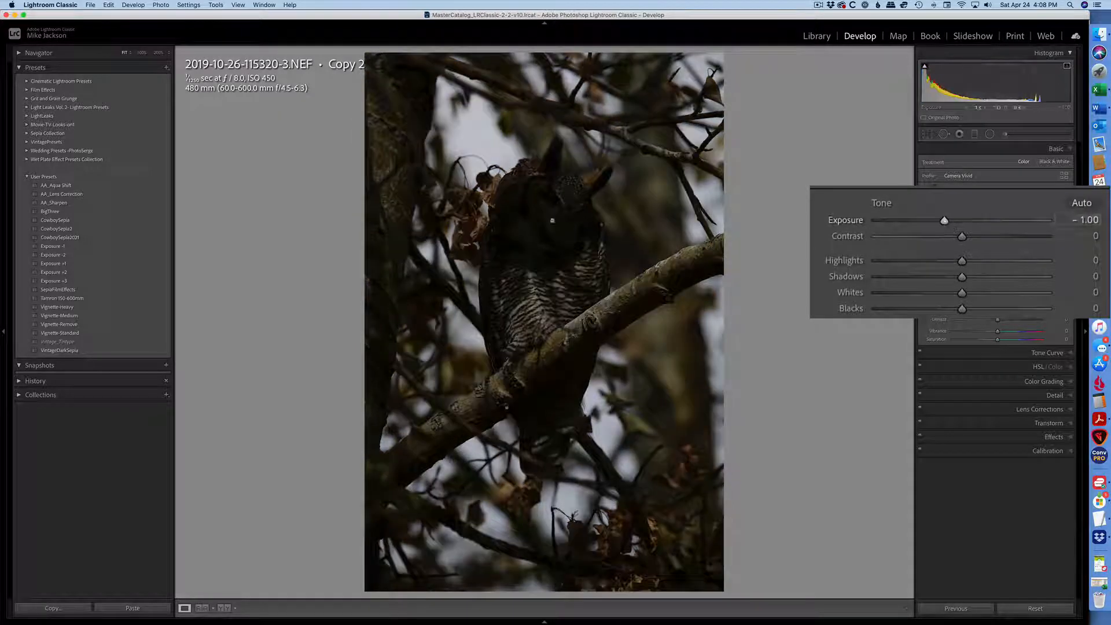
pyautogui.press('g')
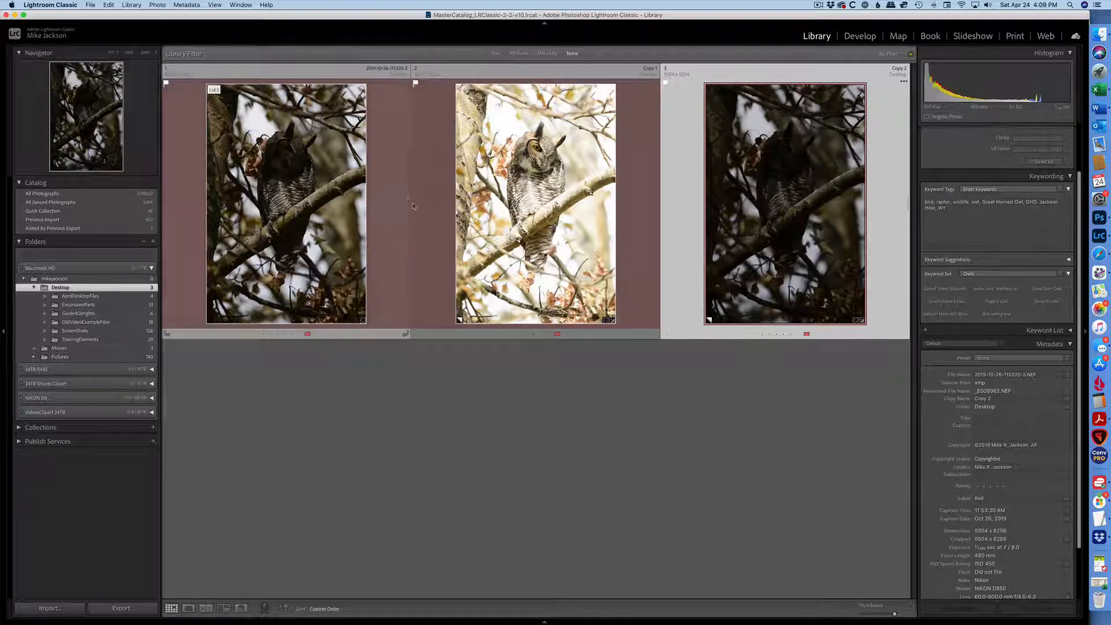
# Select all three photos and merge them to HDR with Deghost Amount set to None
pyautogui.click(304, 216)
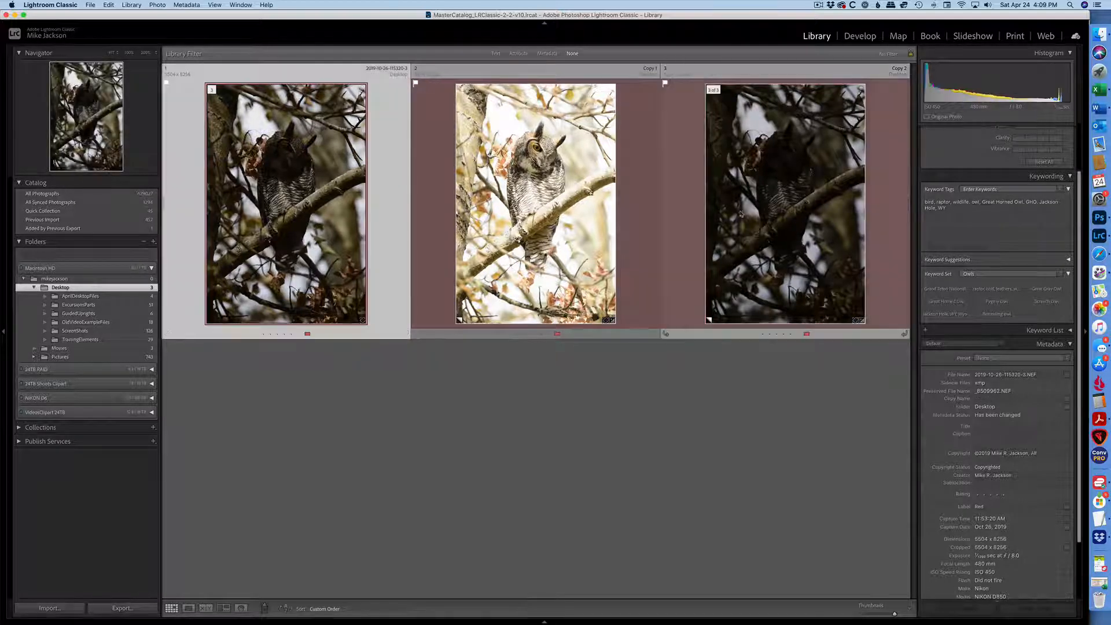
pyautogui.keyDown('shift'); pyautogui.click(754, 215); pyautogui.keyUp('shift')
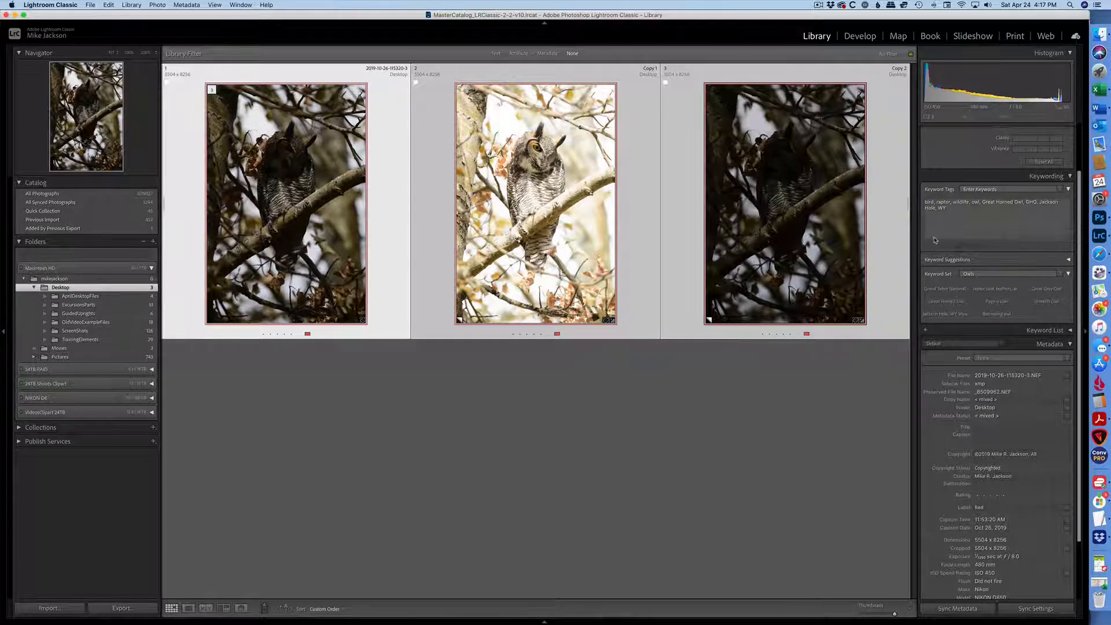
pyautogui.click(158, 5)
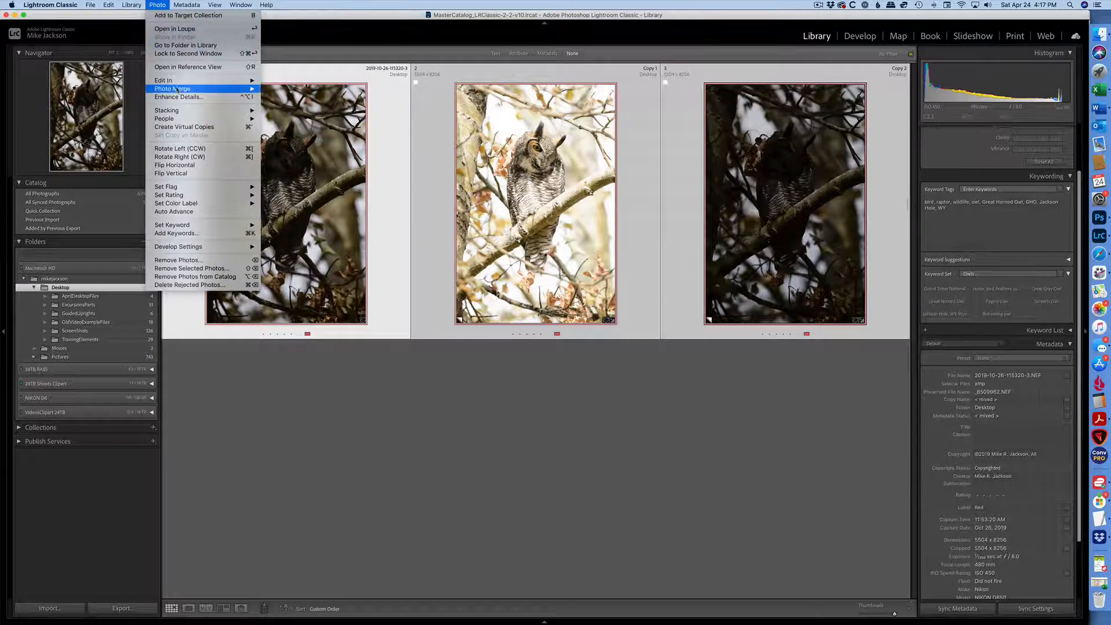
pyautogui.moveTo(201, 91)
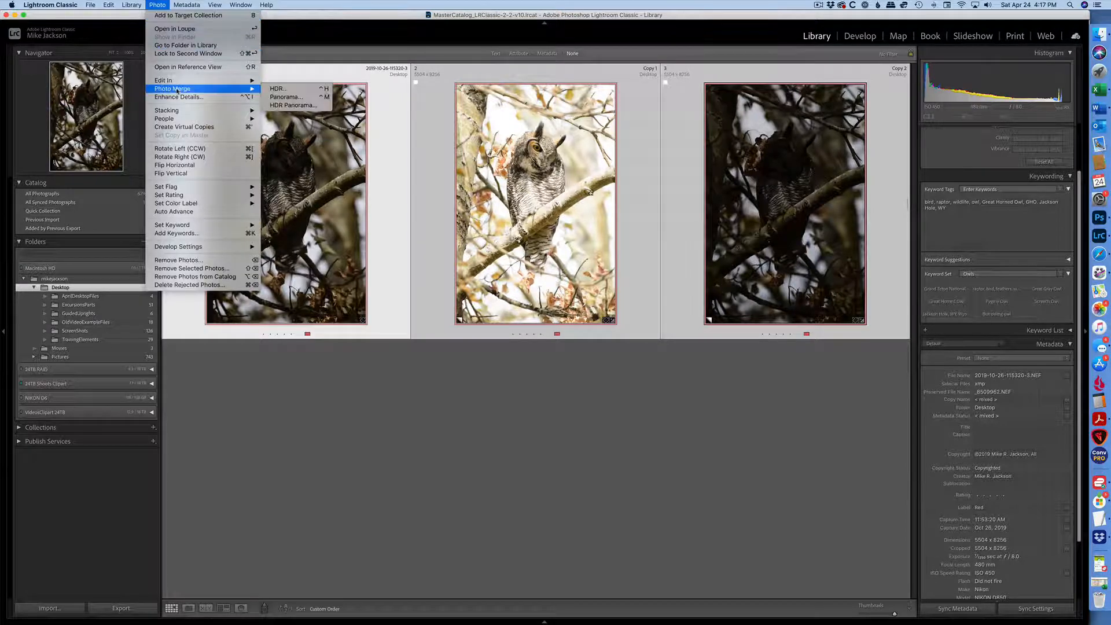
pyautogui.click(282, 90)
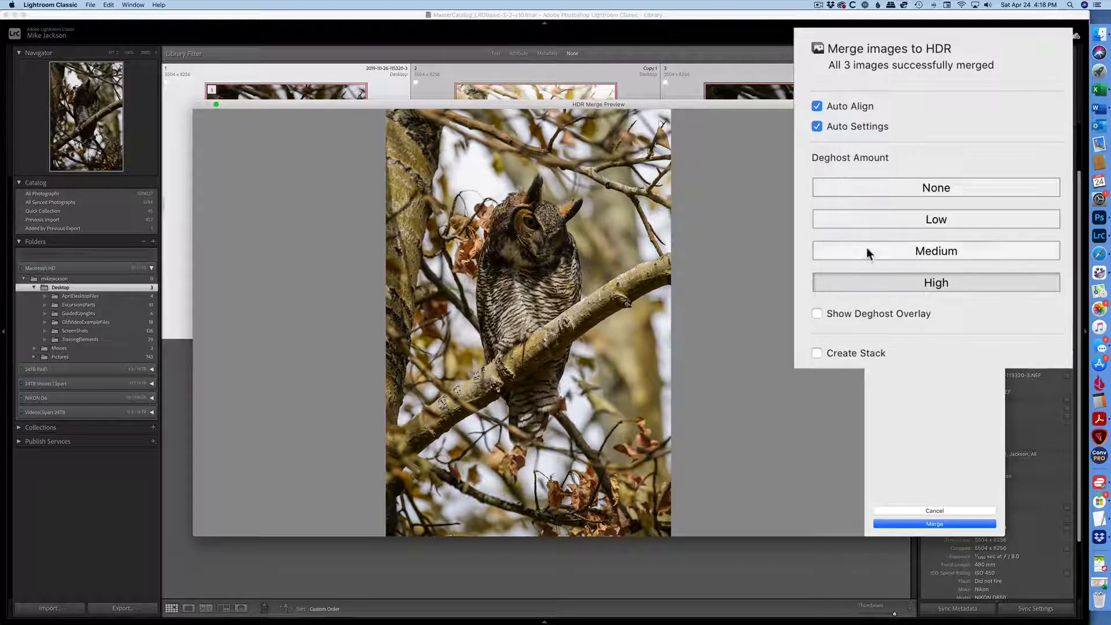
pyautogui.click(925, 192)
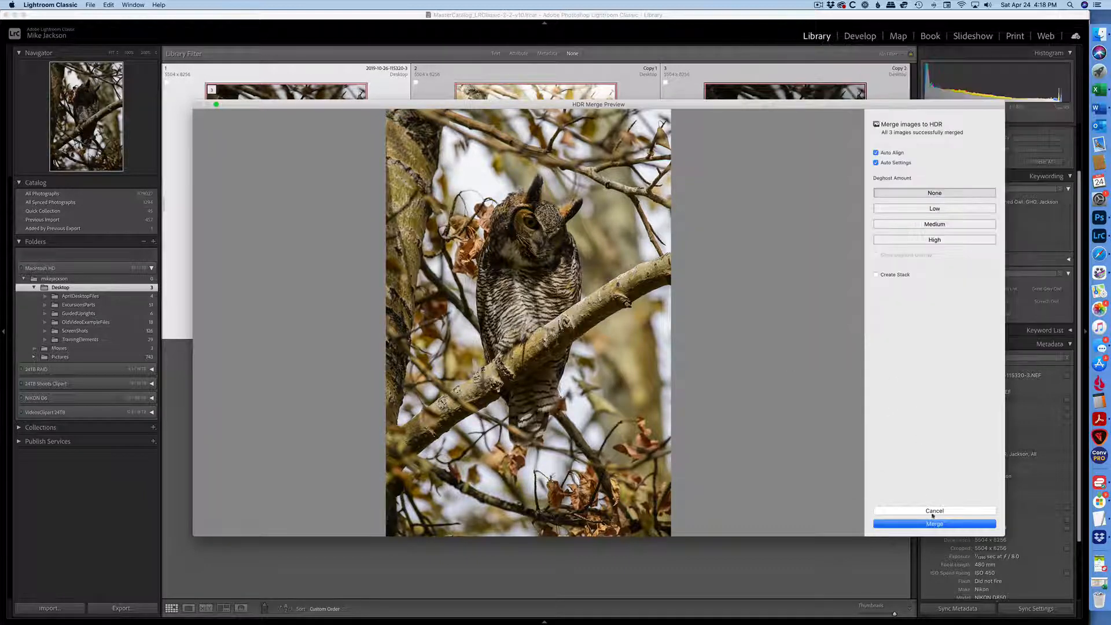
pyautogui.click(934, 523)
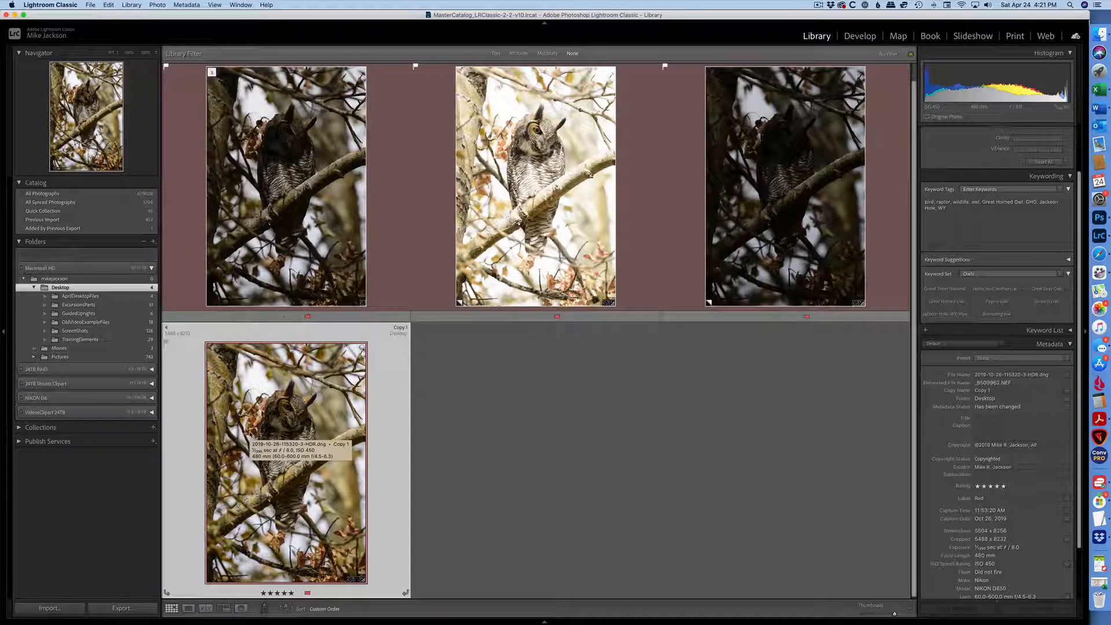
# Open the merged HDR image in Develop and lower its Yellow saturation
pyautogui.doubleClick(281, 417)
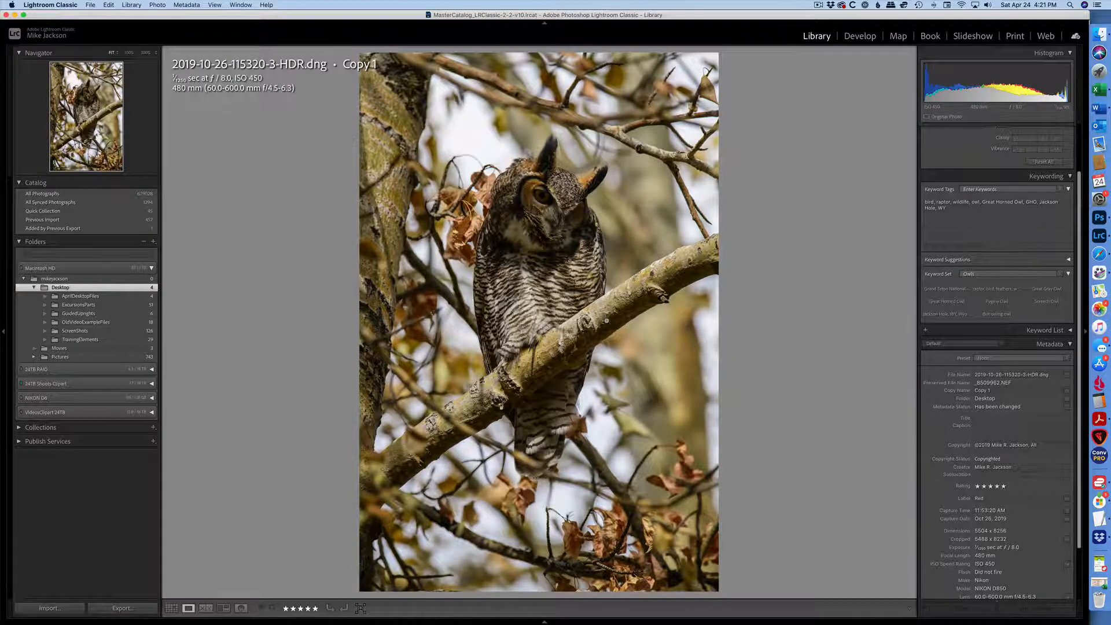
pyautogui.press('g')
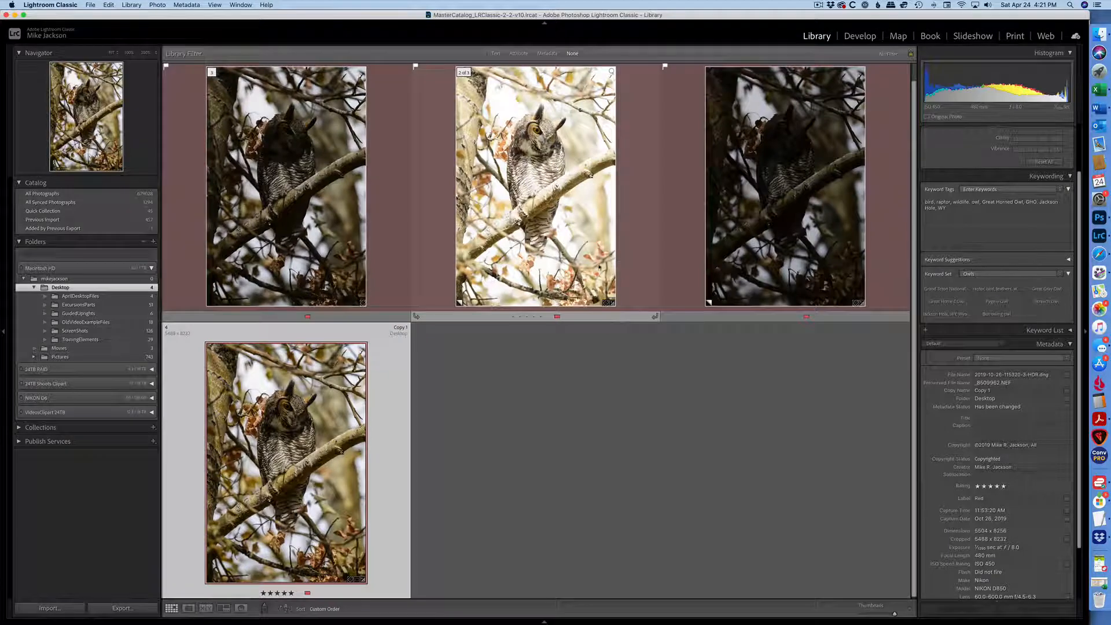
pyautogui.press('d')
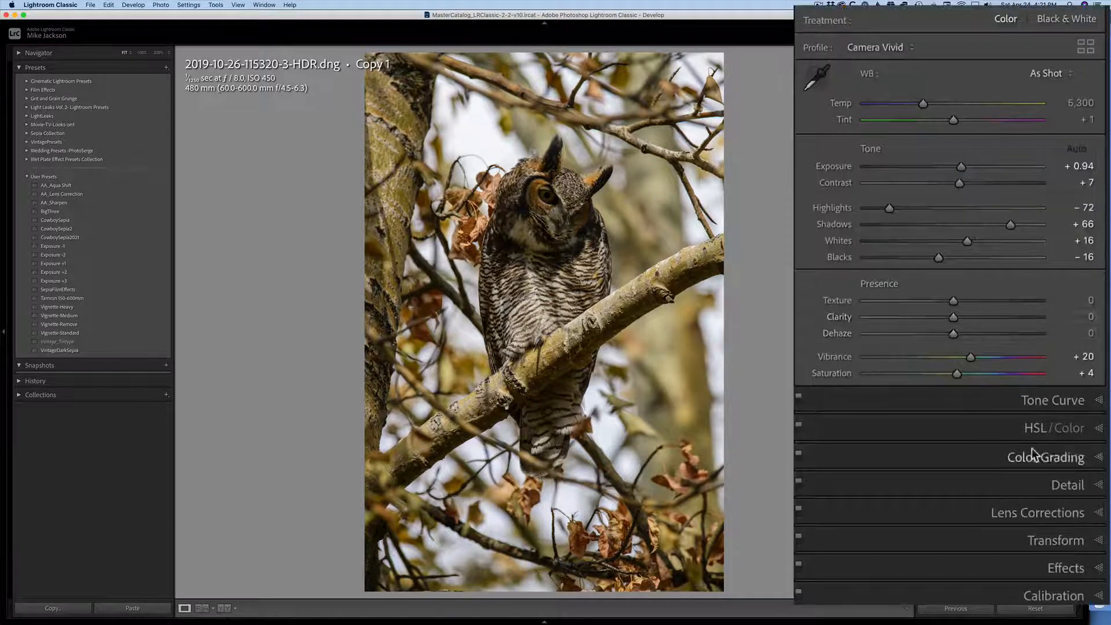
pyautogui.click(1029, 431)
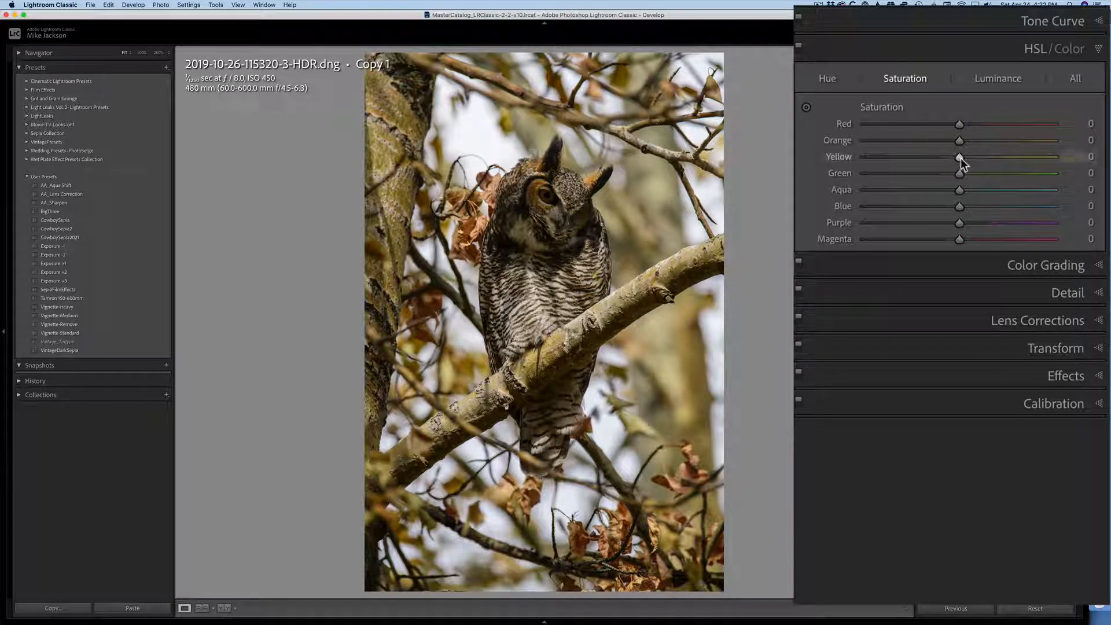
pyautogui.moveTo(961, 158); pyautogui.dragTo(920, 157)
# Set the HDR image's exposure to +1.45
pyautogui.click(1027, 46)
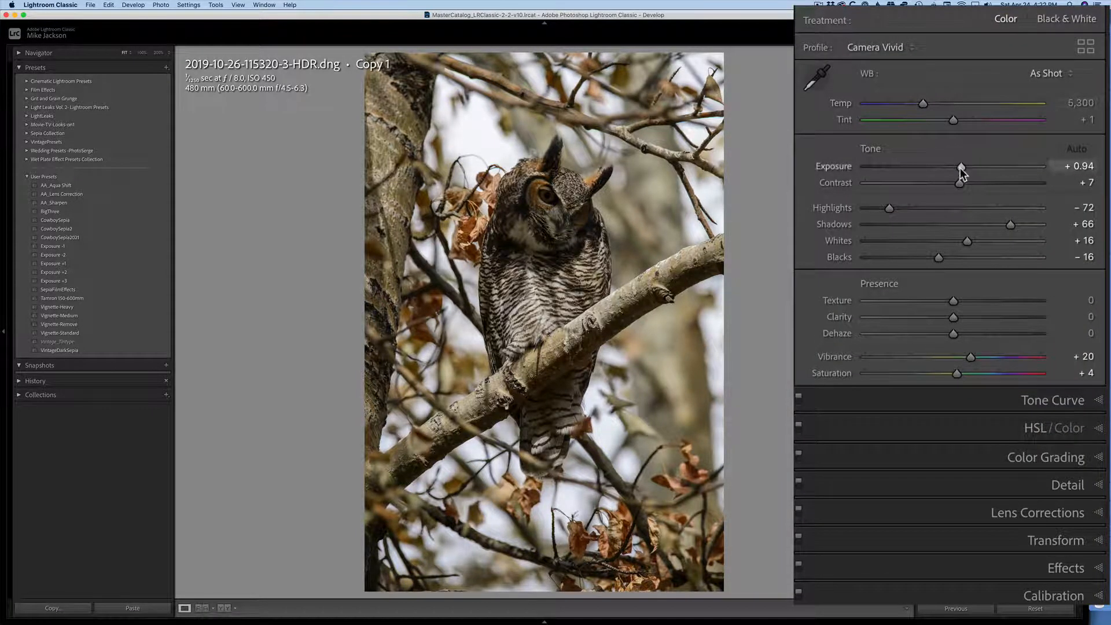
pyautogui.moveTo(960, 167); pyautogui.dragTo(961, 168)
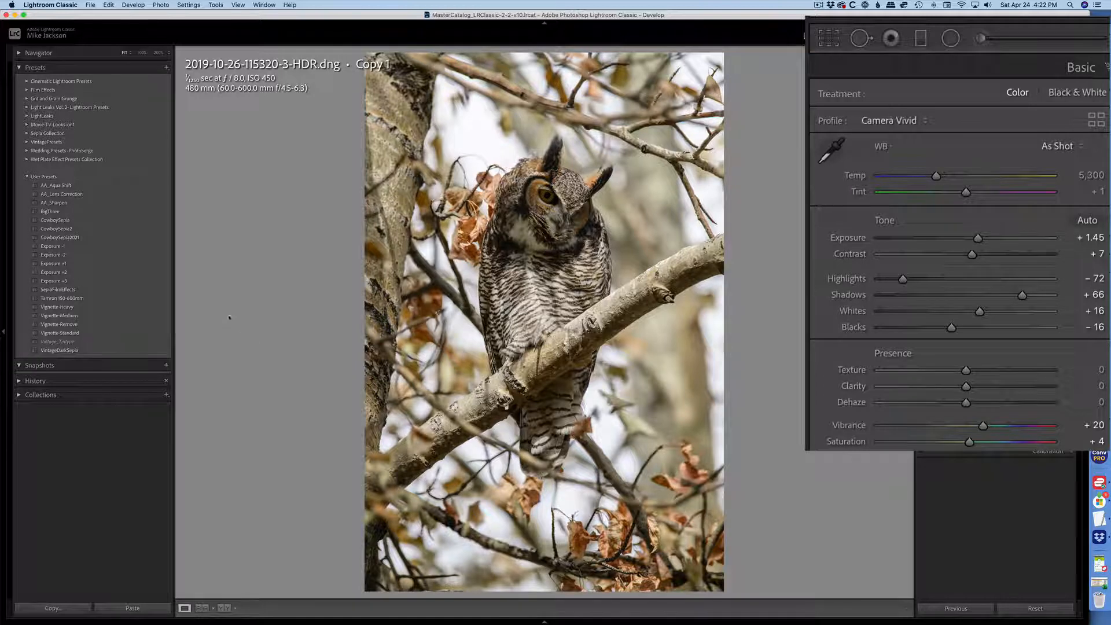
# Apply the Vignette-Medium user preset to the HDR image
pyautogui.click(60, 316)
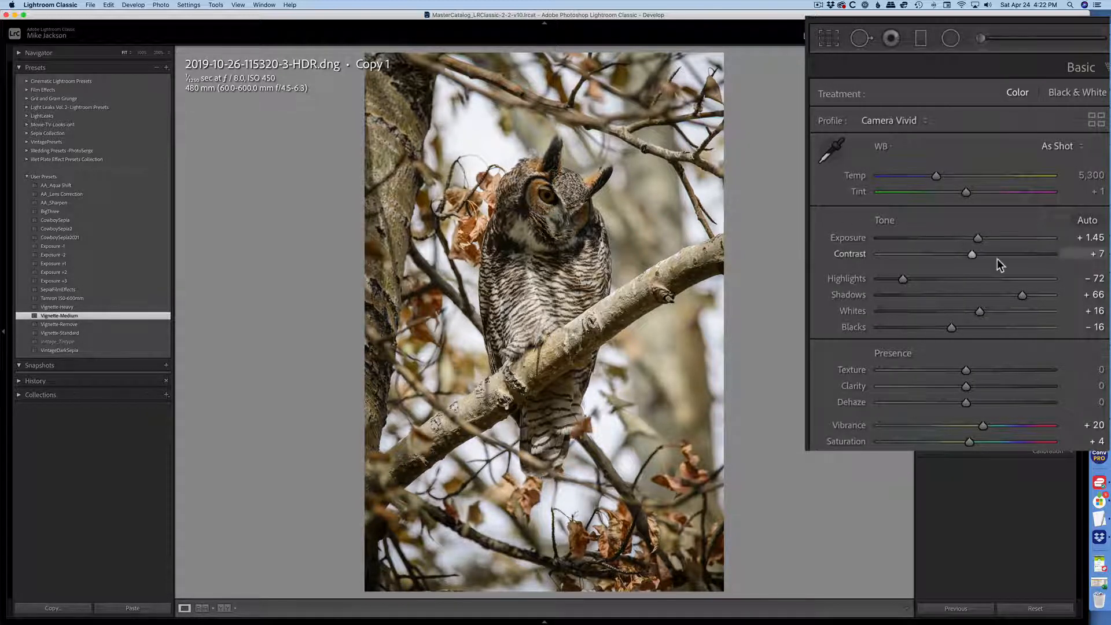
# Start an Adjustment Brush with its effects reset and exposure set to 0.87
pyautogui.click(978, 40)
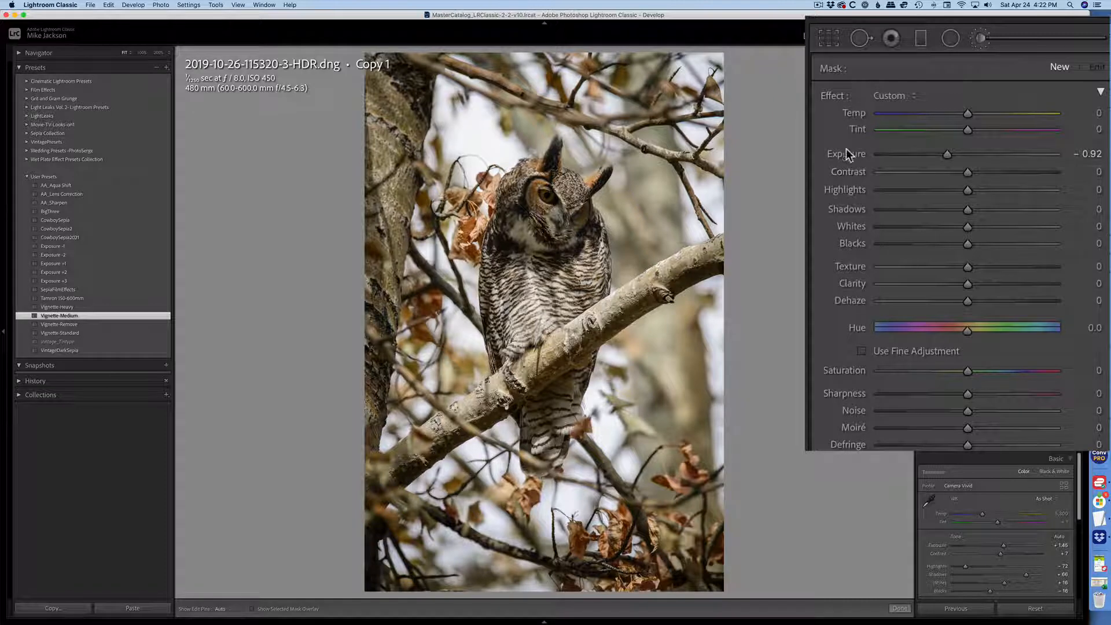
pyautogui.doubleClick(834, 93)
pyautogui.moveTo(970, 155); pyautogui.dragTo(989, 155)
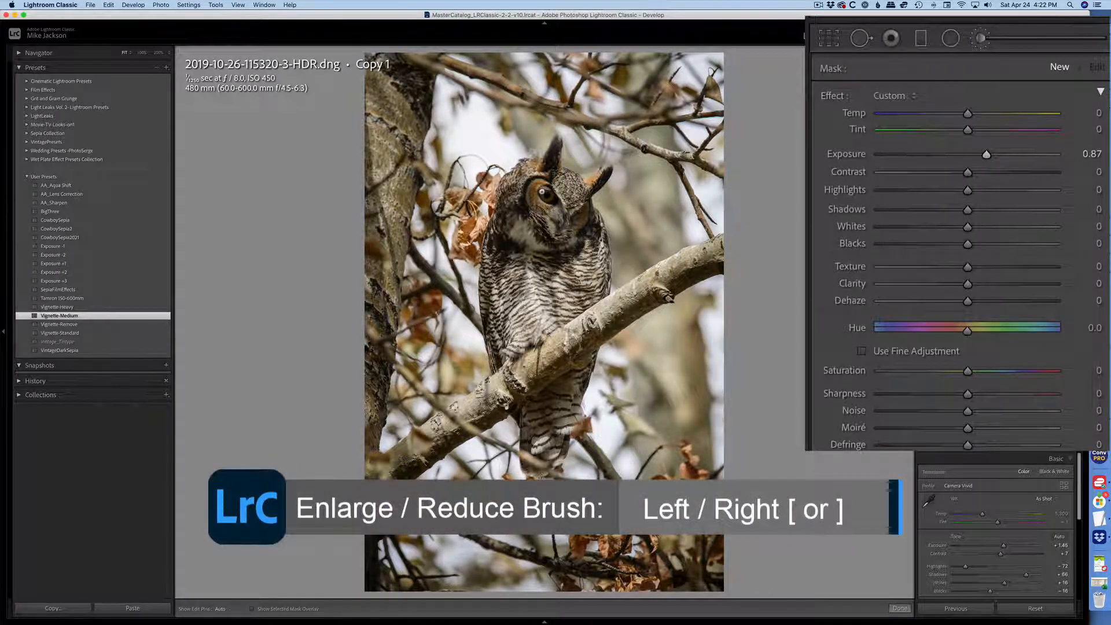
pyautogui.press('h')
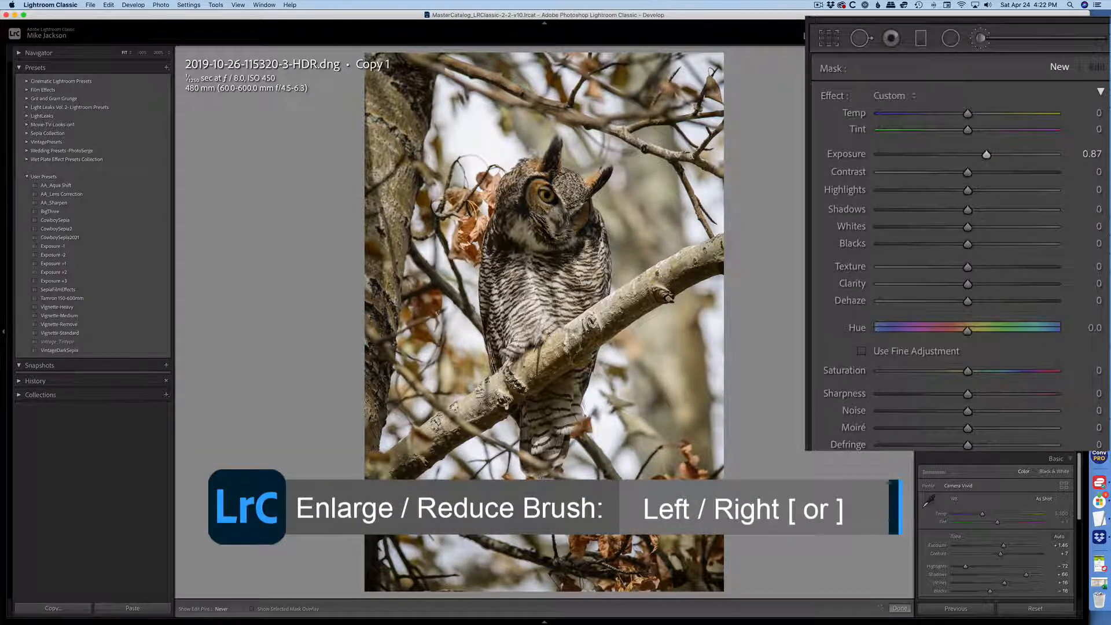
pyautogui.press('h')
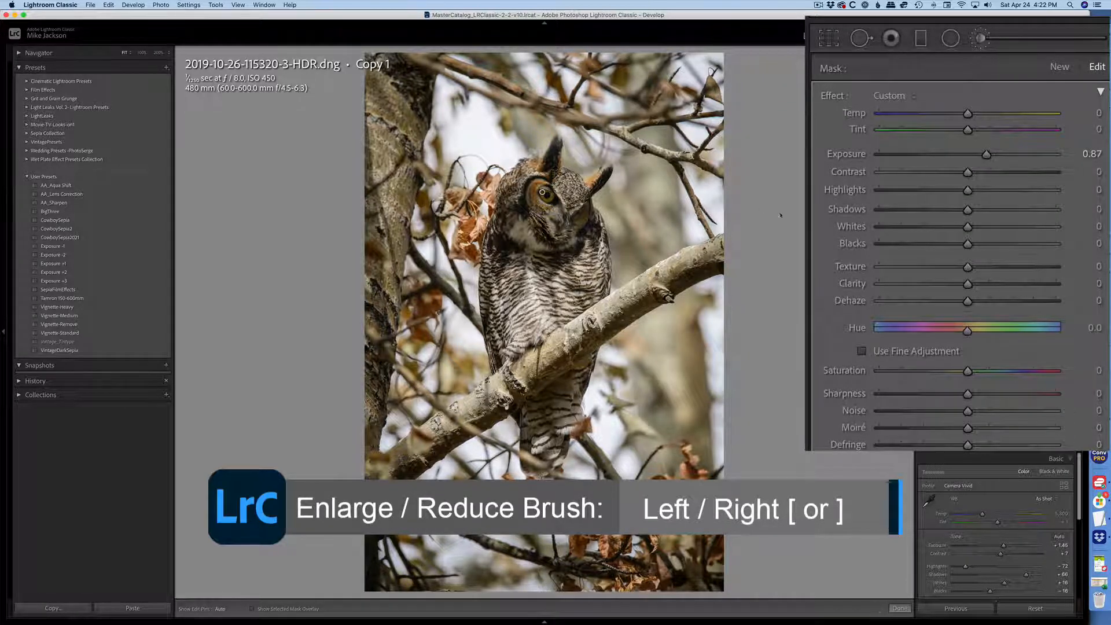
pyautogui.moveTo(986, 154); pyautogui.dragTo(996, 155)
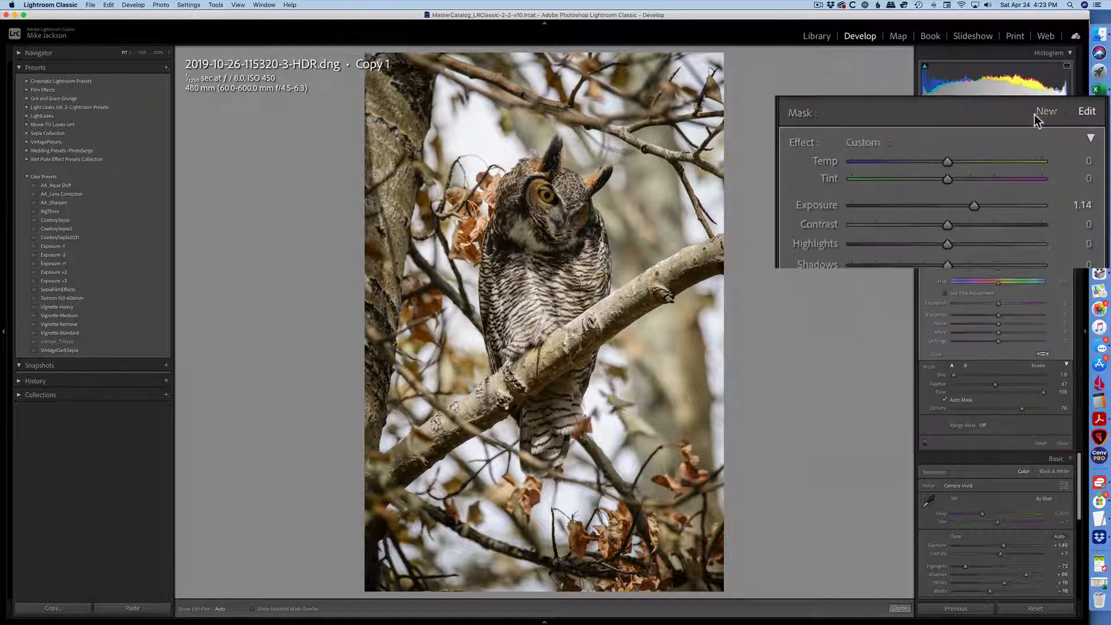
pyautogui.click(1046, 114)
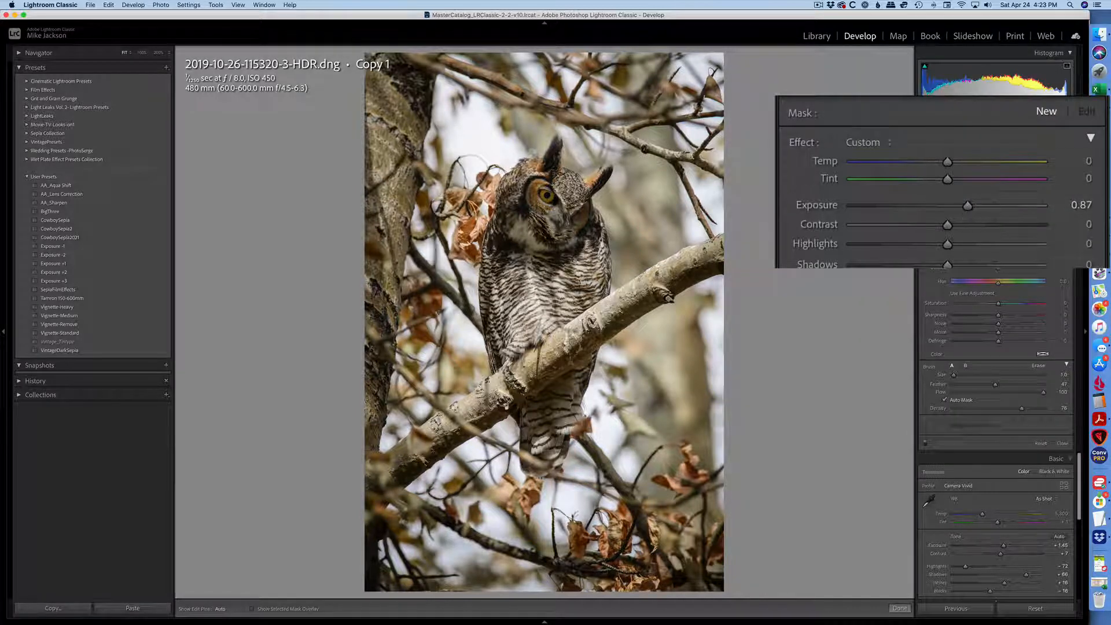
# Enlarge the brush, paint over the owl's eye, and lower the brush mask's exposure
pyautogui.press(']')
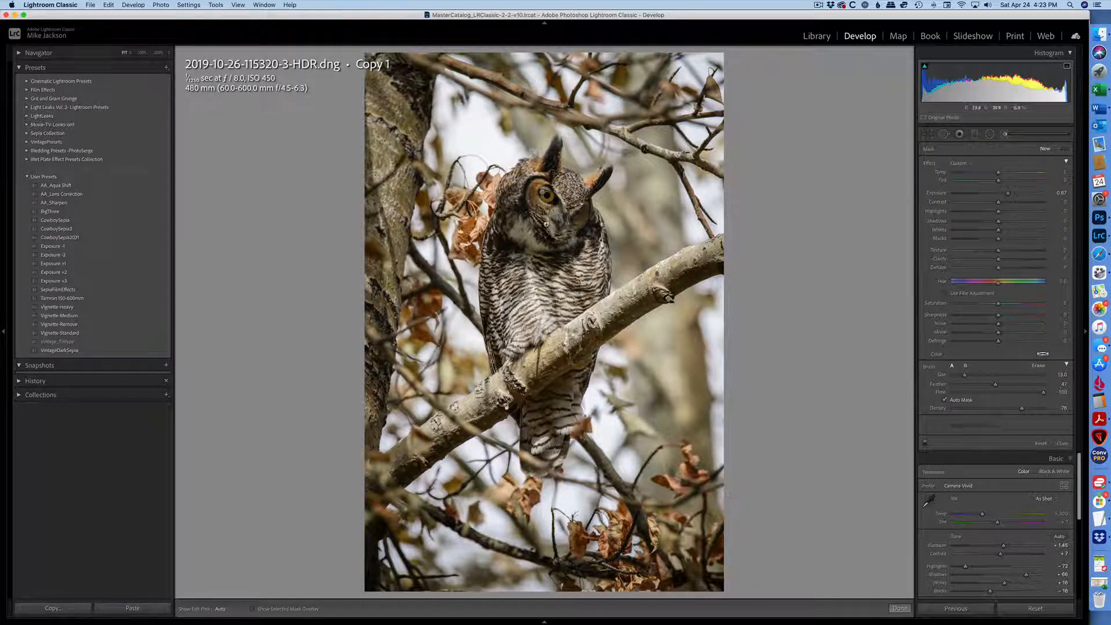
pyautogui.moveTo(536, 224)
pyautogui.mouseDown()
pyautogui.moveTo(578, 185)
pyautogui.moveTo(524, 229)
pyautogui.mouseUp()
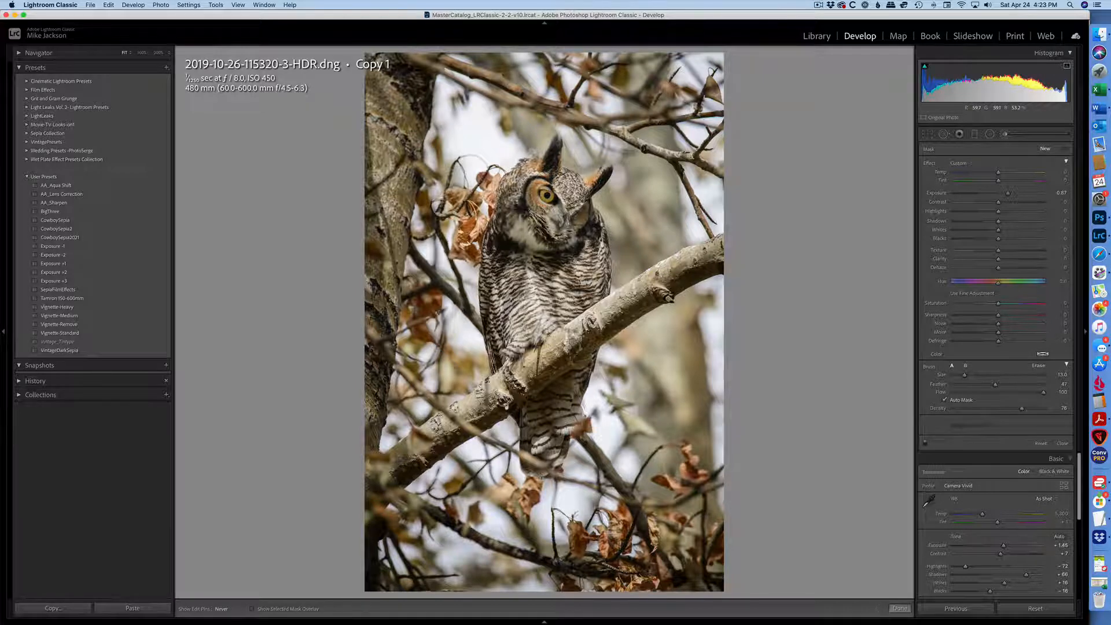
pyautogui.moveTo(1007, 194); pyautogui.dragTo(1000, 195)
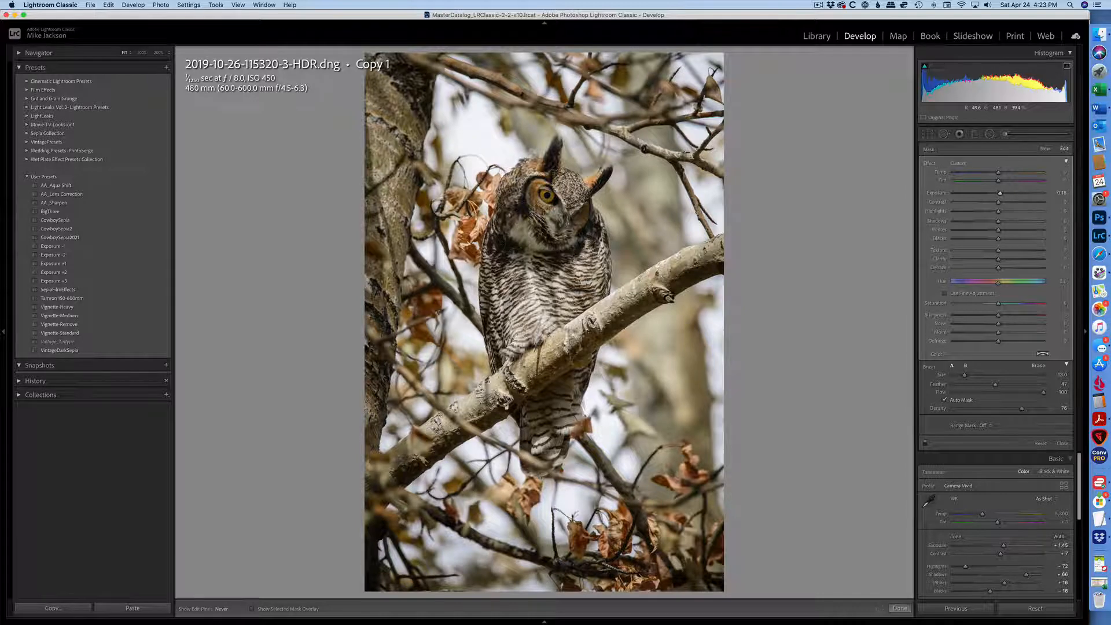
pyautogui.press('h')
pyautogui.press('g')
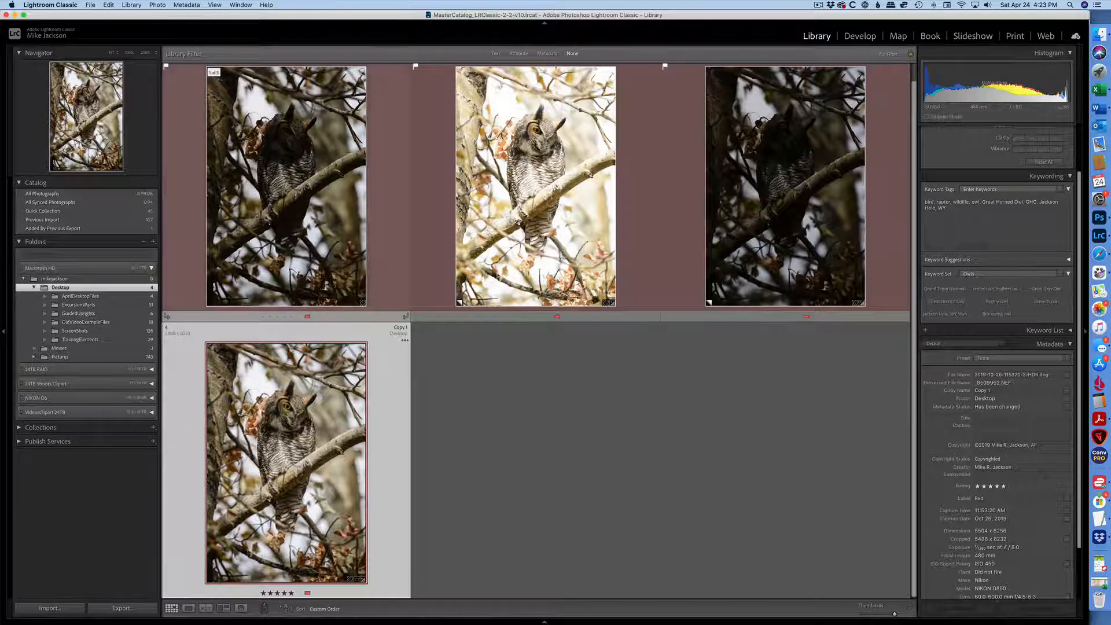
pyautogui.doubleClick(269, 215)
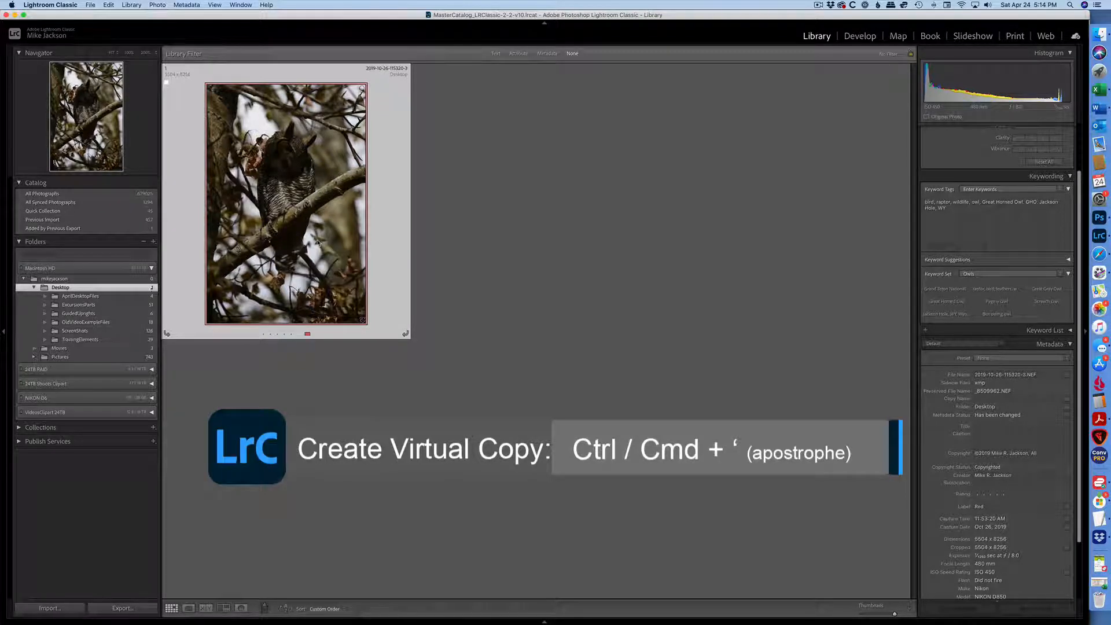
# Create two virtual copies of the owl photo and select the first copy
pyautogui.press('super+apostrophe')
pyautogui.press('super+apostrophe')
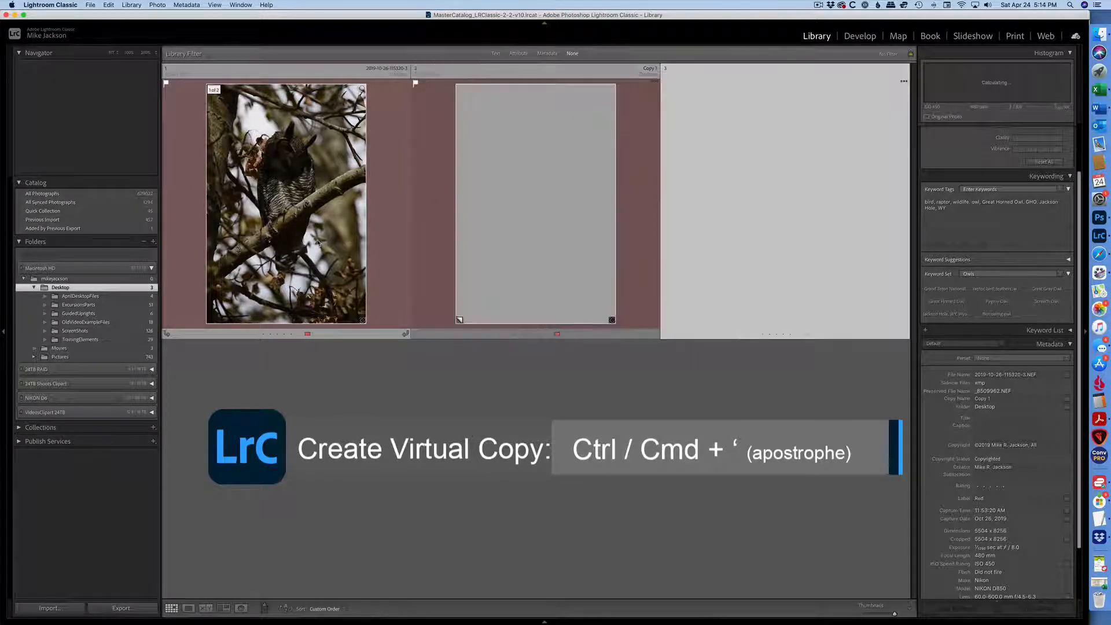
pyautogui.click(567, 240)
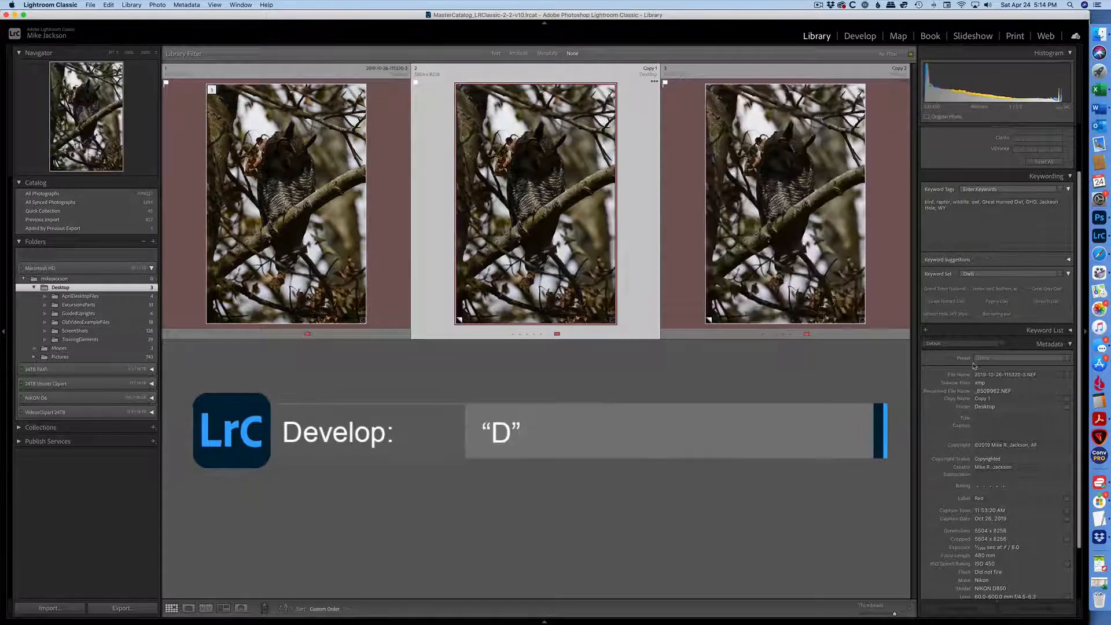
# Open Copy 1 in Develop and raise its exposure to about +2
pyautogui.press('d')
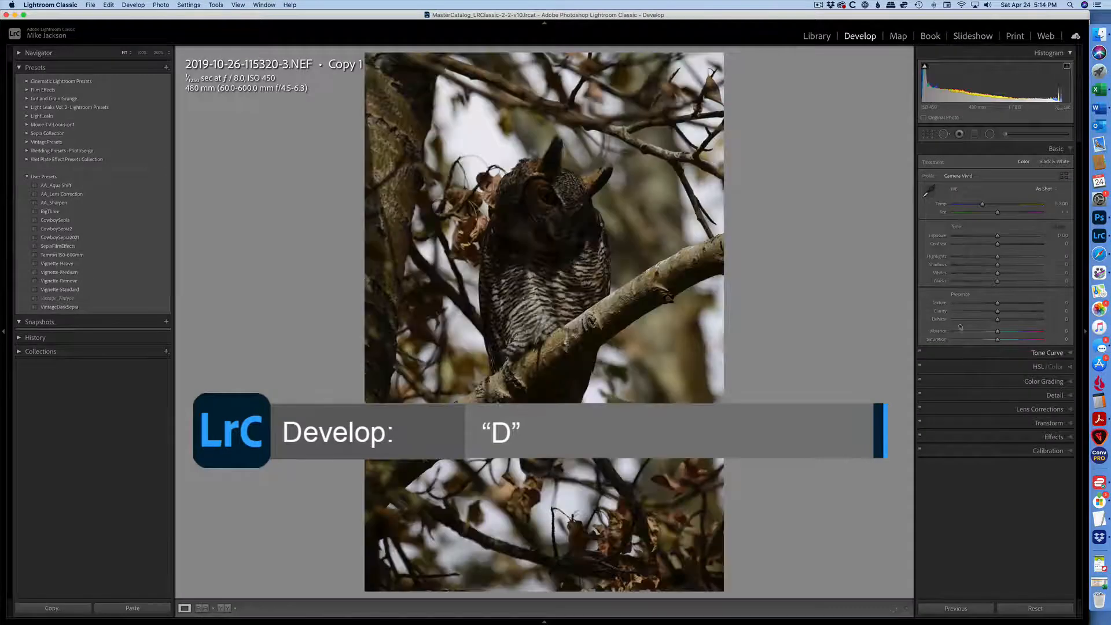
pyautogui.click(1016, 238)
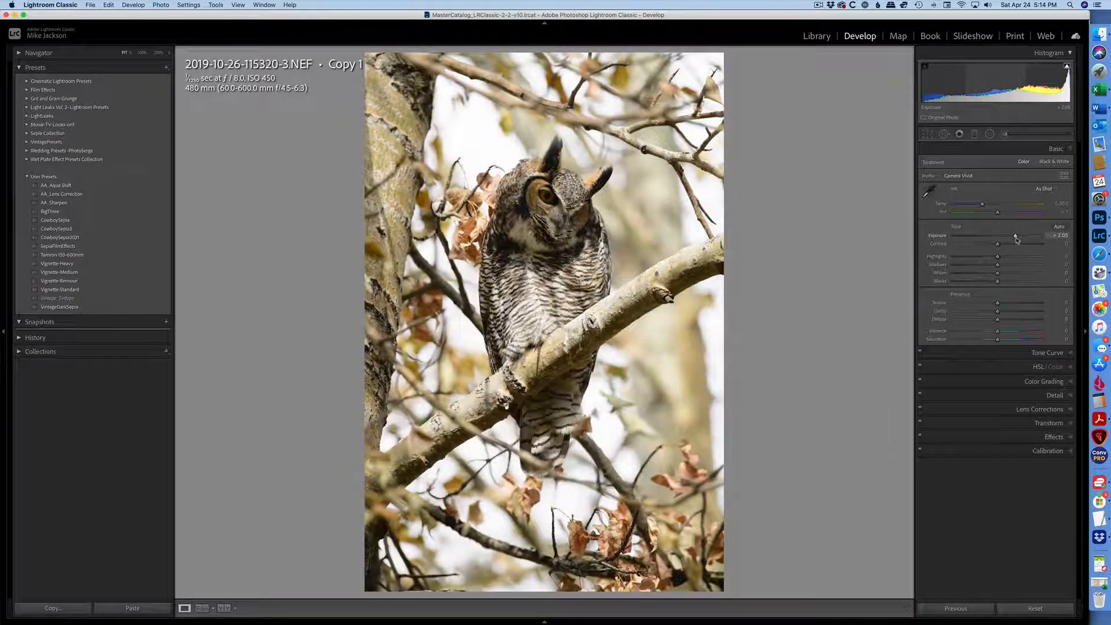
pyautogui.moveTo(1015, 238); pyautogui.dragTo(1014, 238)
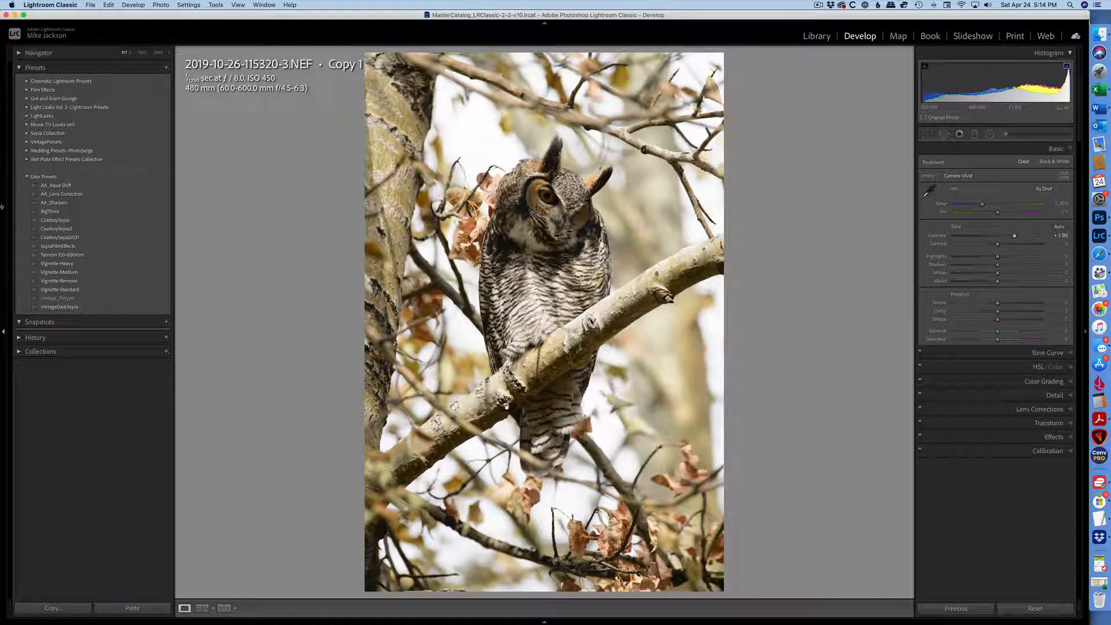
# Create a user preset named "Exposure +2" that saves only the Exposure setting
pyautogui.click(159, 67)
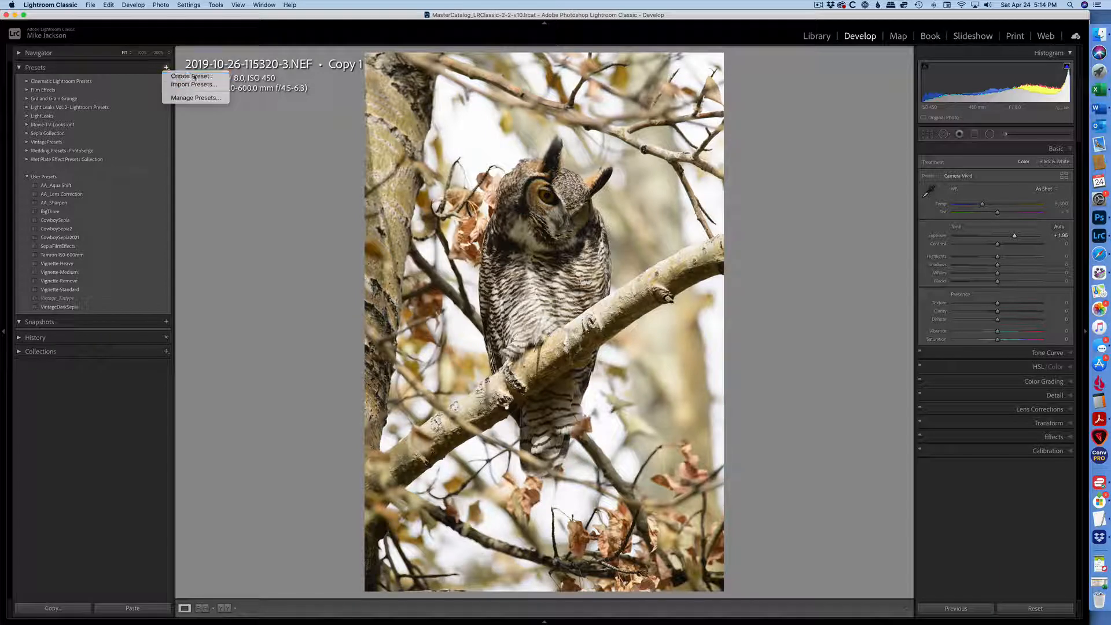
pyautogui.click(194, 77)
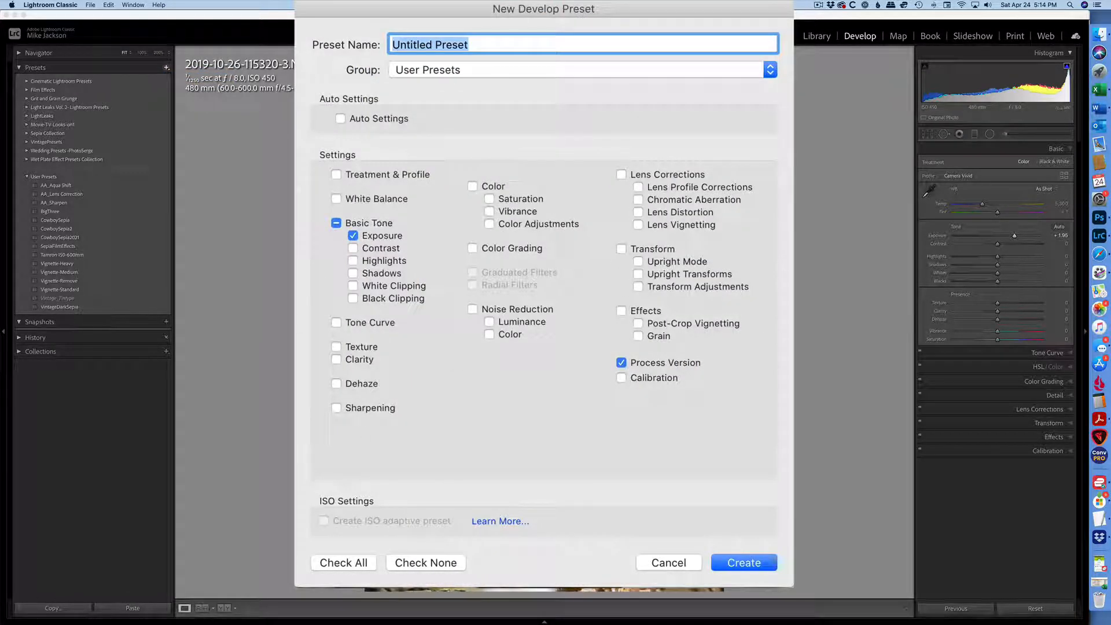
pyautogui.click(422, 564)
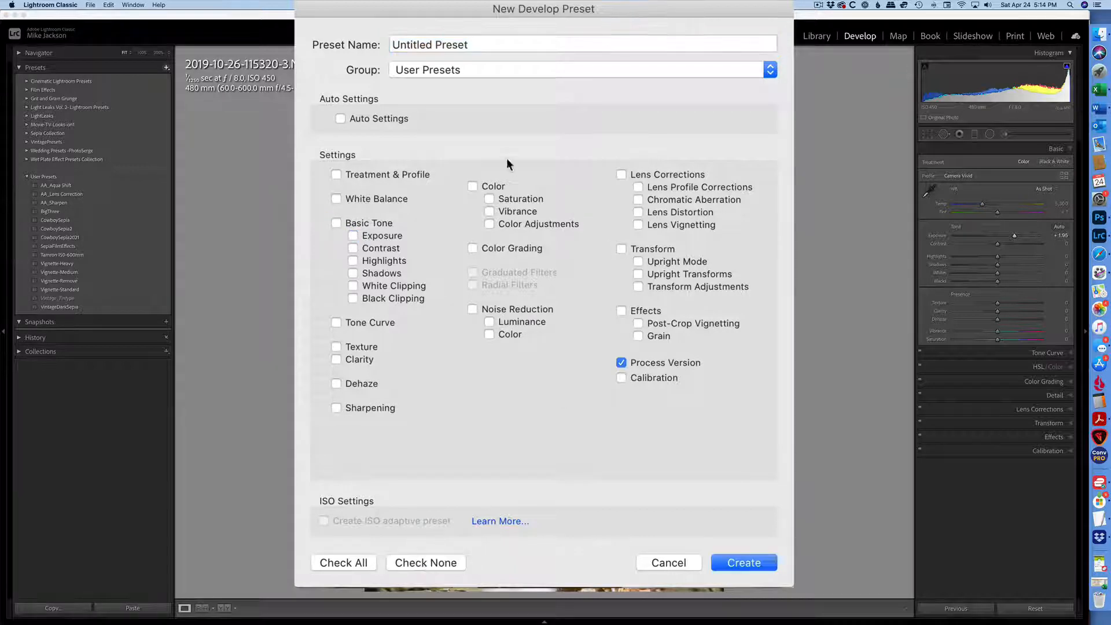
pyautogui.click(352, 235)
pyautogui.tripleClick(437, 46)
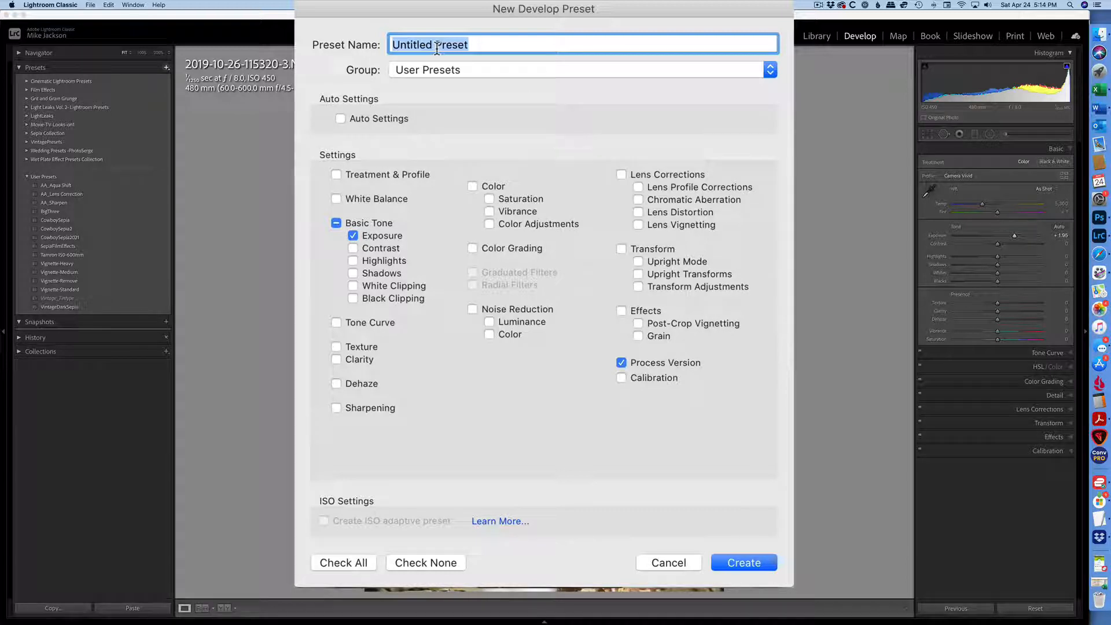
pyautogui.write('Expo')
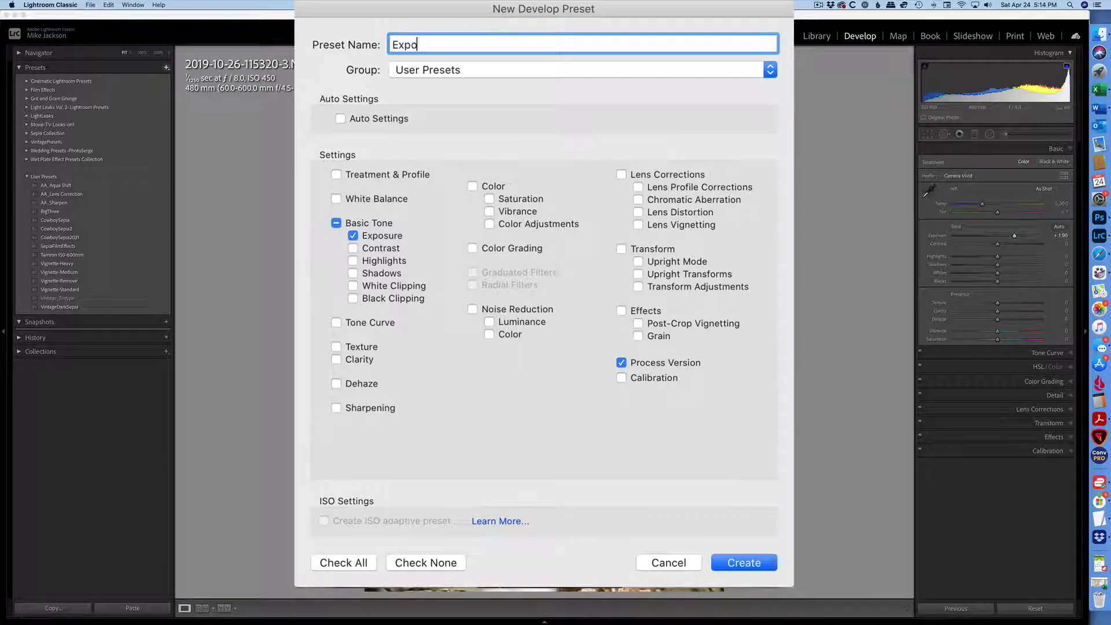
pyautogui.write('sure +2')
pyautogui.click(757, 554)
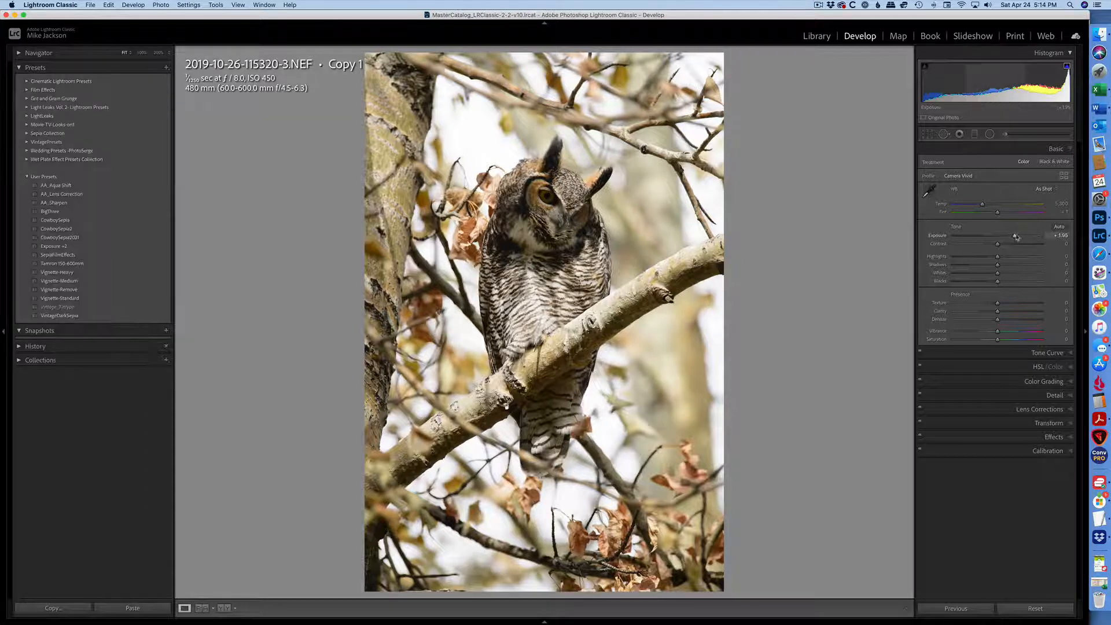
# Lower exposure to about +1 and save an Exposure-only user preset named "Exposure +1"
pyautogui.moveTo(1014, 235); pyautogui.dragTo(1006, 238)
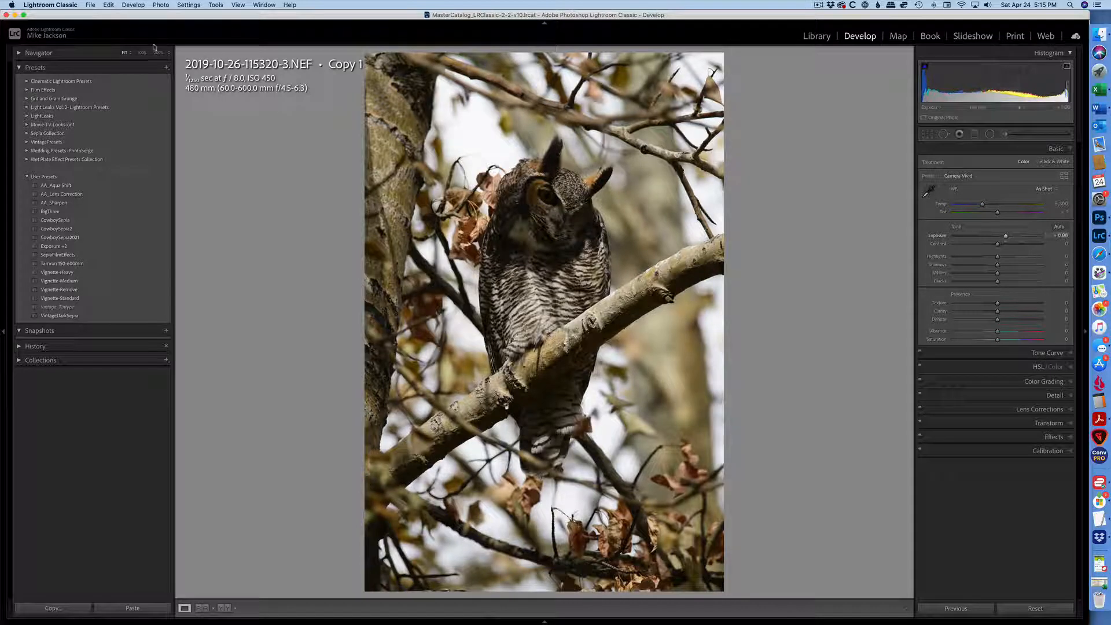
pyautogui.click(167, 68)
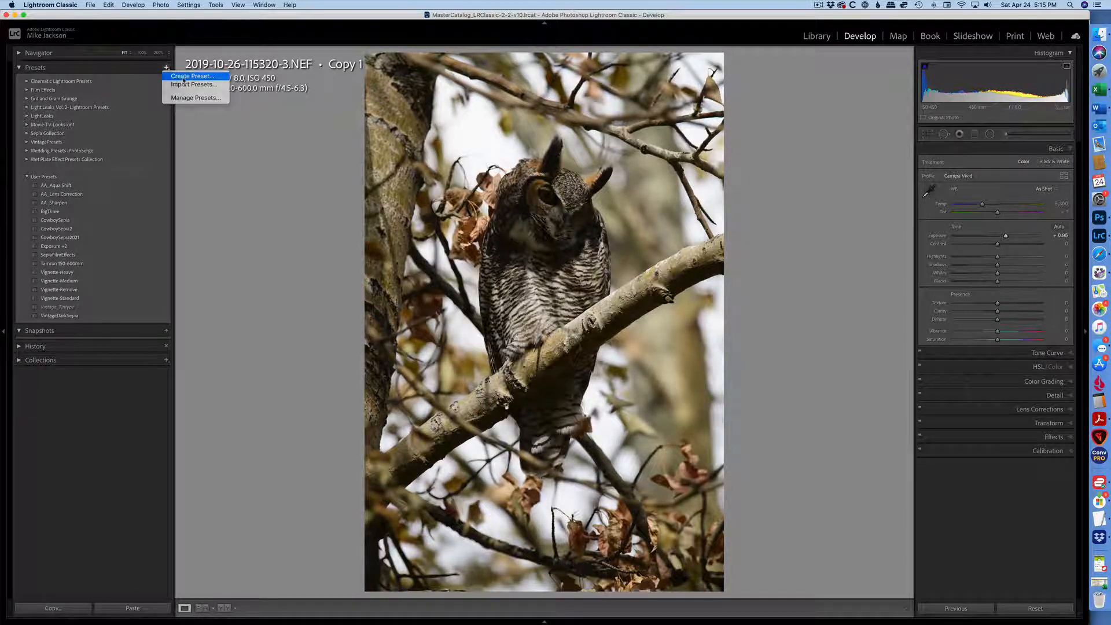
pyautogui.click(183, 77)
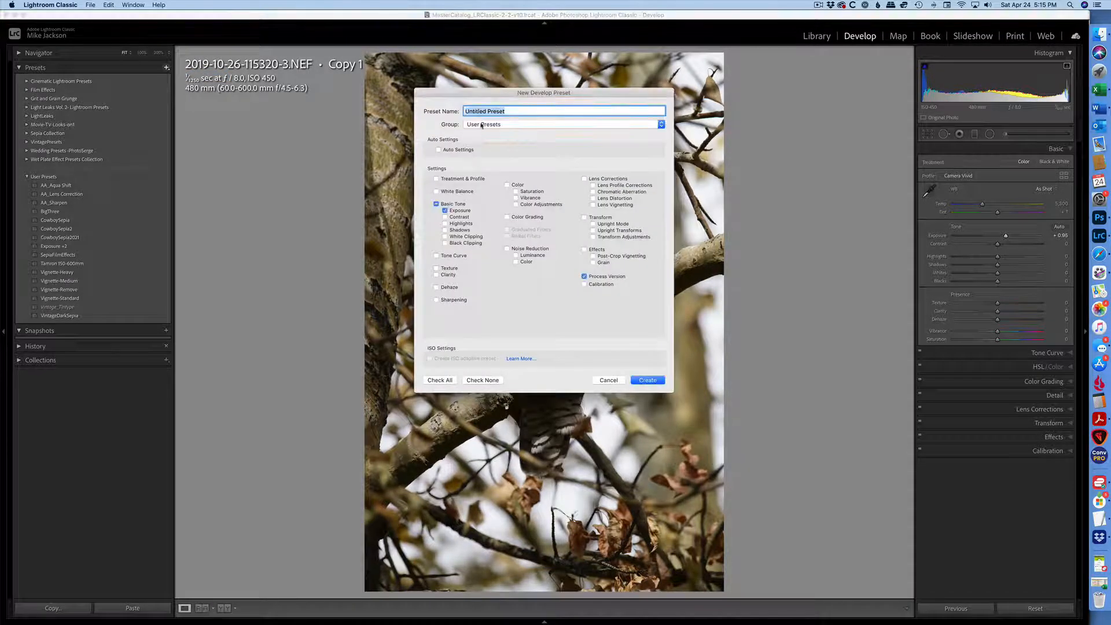
pyautogui.write('Exposure +1')
pyautogui.click(658, 380)
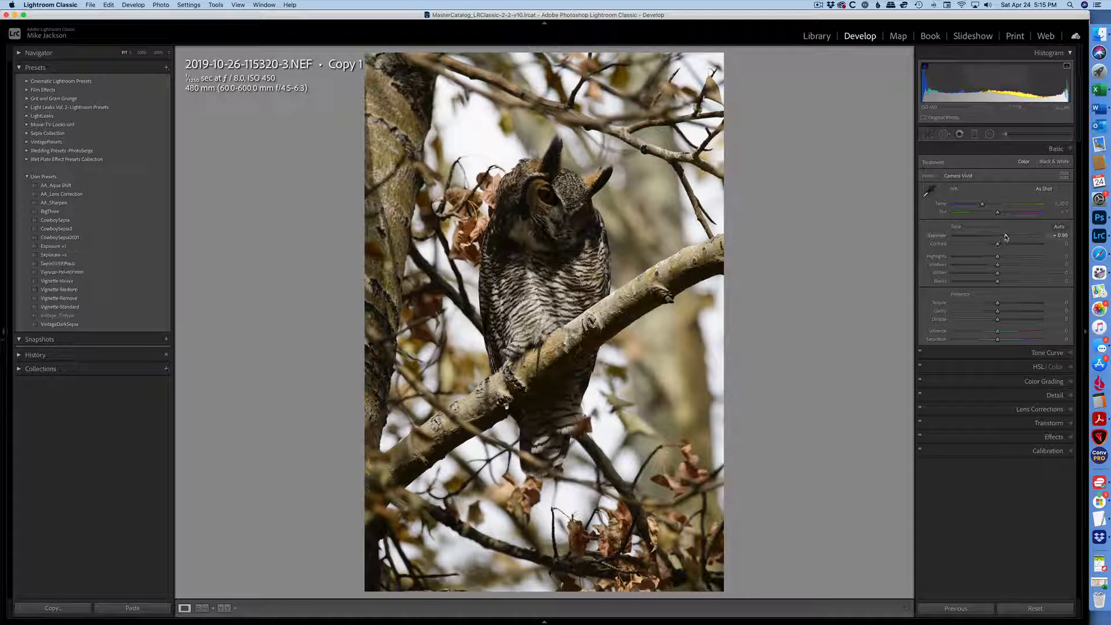
# Set exposure to -1.00 and save an Exposure-only user preset named "Exposure -1"
pyautogui.moveTo(1005, 237); pyautogui.dragTo(989, 237)
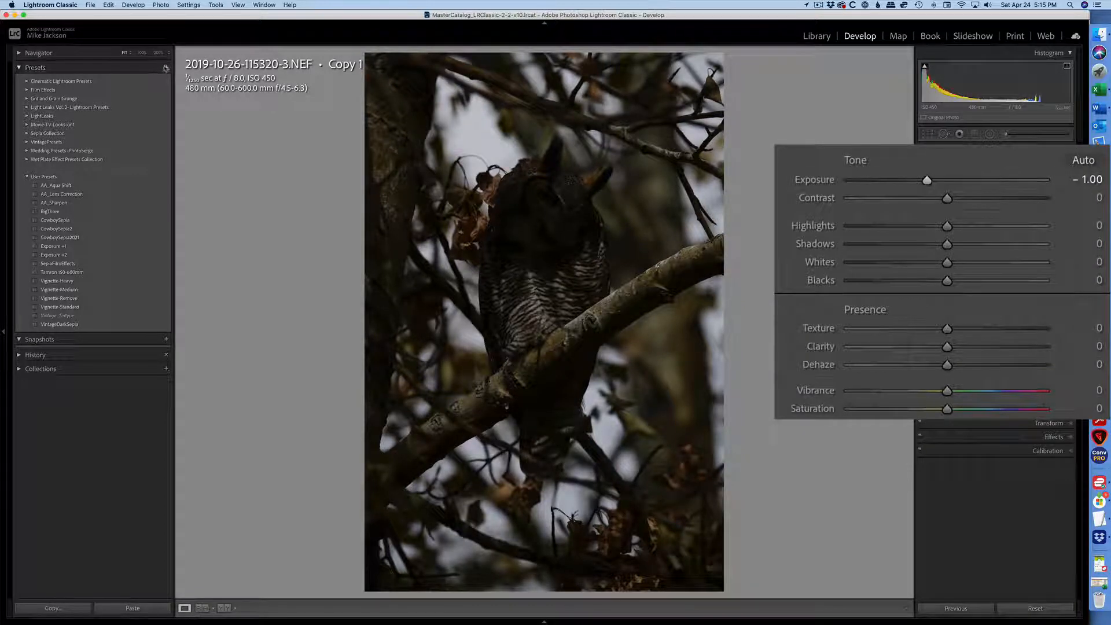
pyautogui.click(166, 67)
pyautogui.click(179, 76)
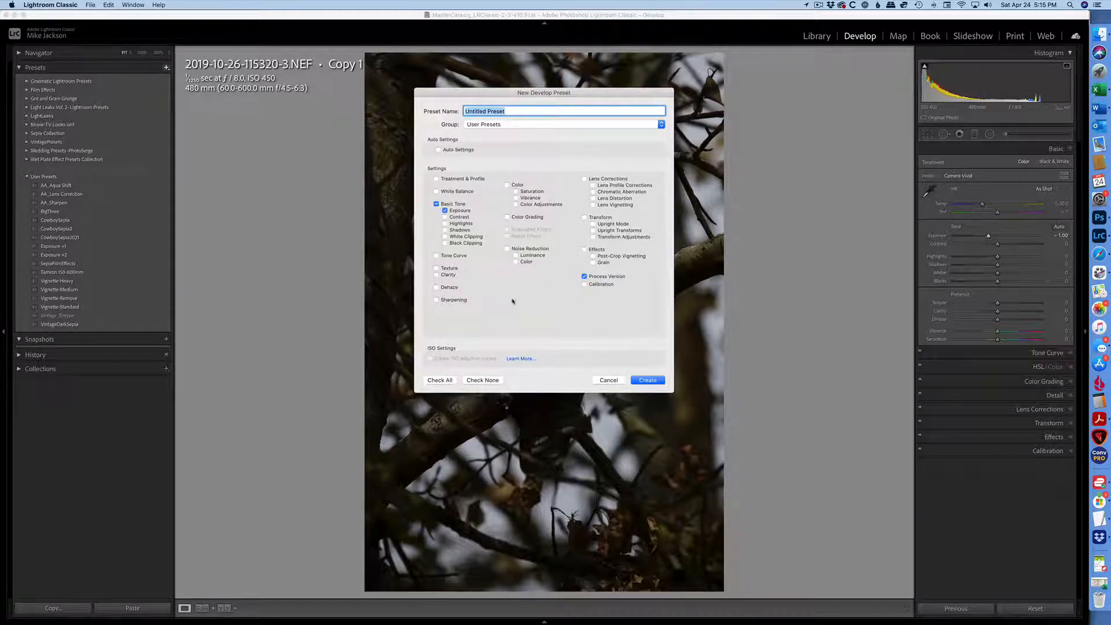
pyautogui.write('Exposure -1')
pyautogui.click(648, 380)
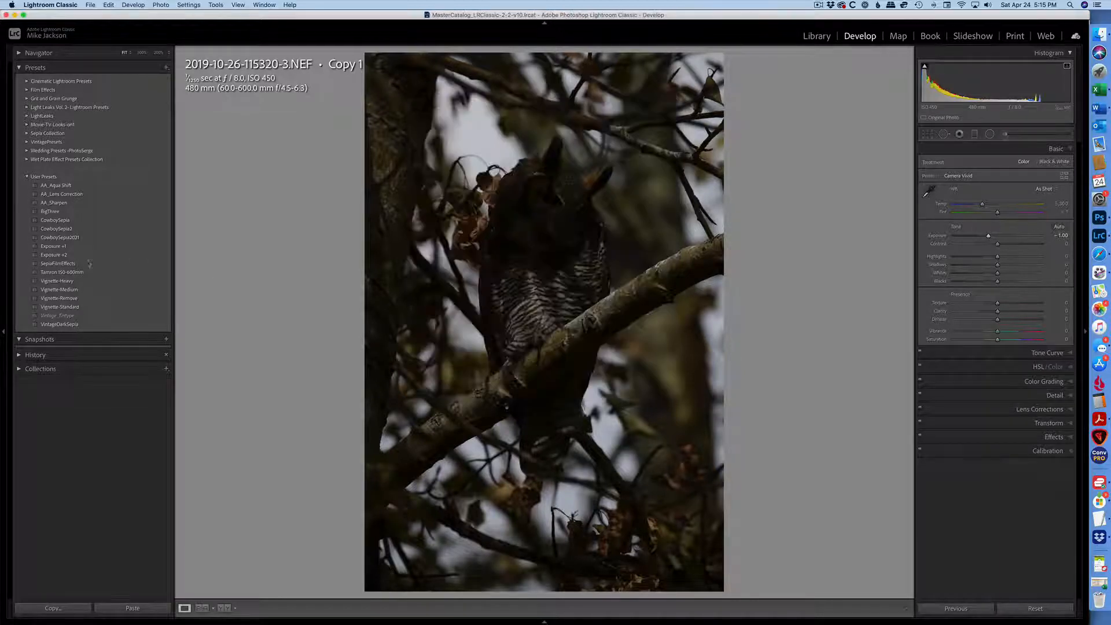
# Set exposure to -2.00 and save an Exposure-only user preset named "Exposure -2"
pyautogui.moveTo(988, 236); pyautogui.dragTo(980, 238)
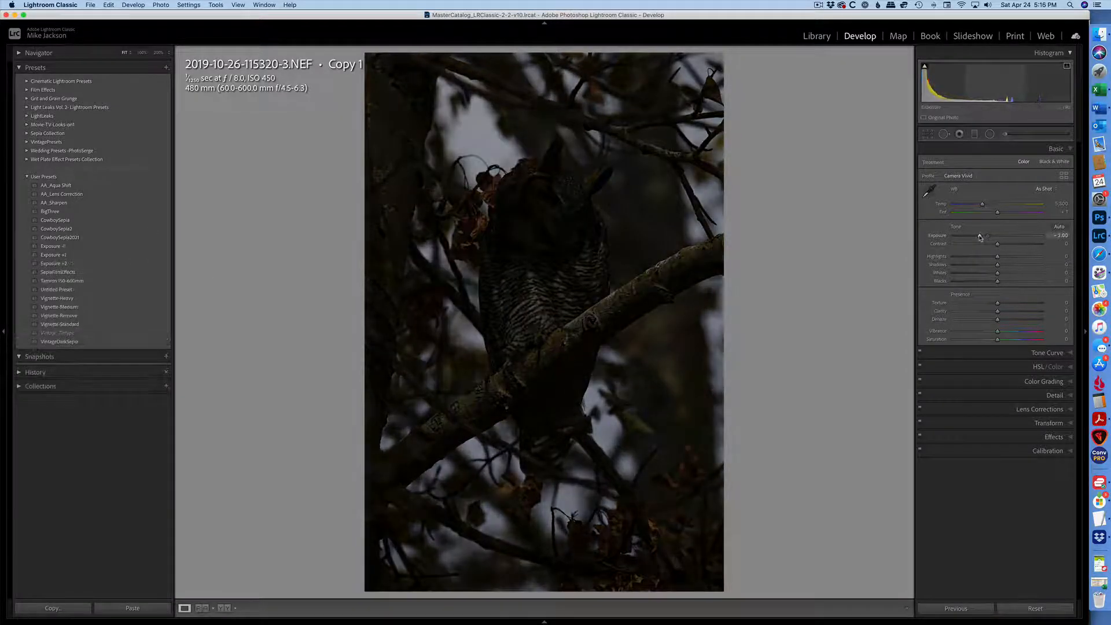
pyautogui.click(167, 67)
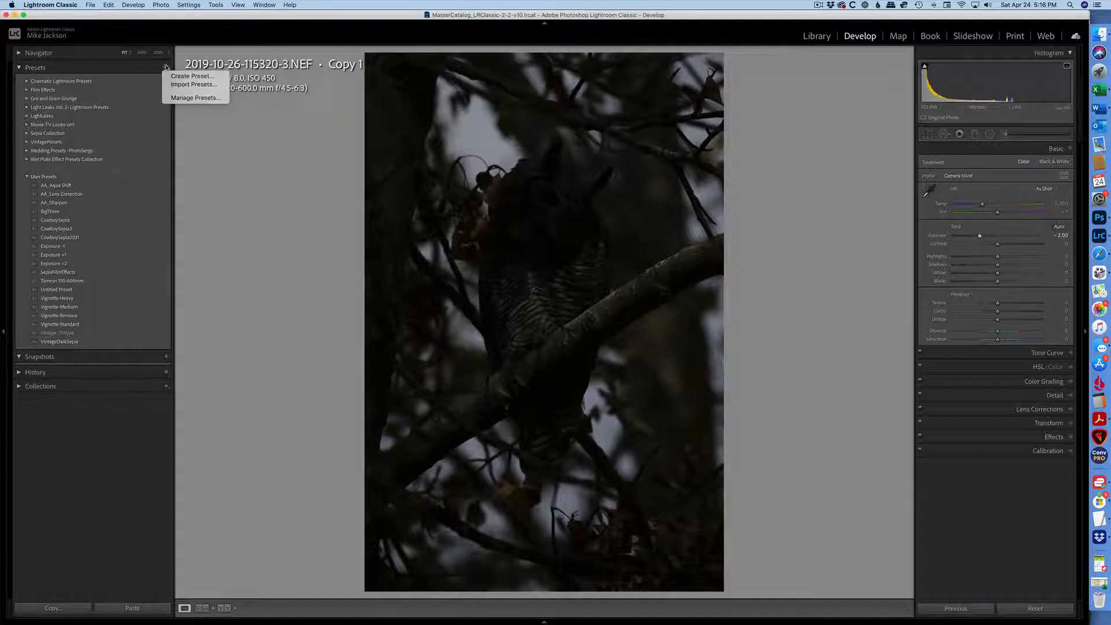
pyautogui.click(193, 76)
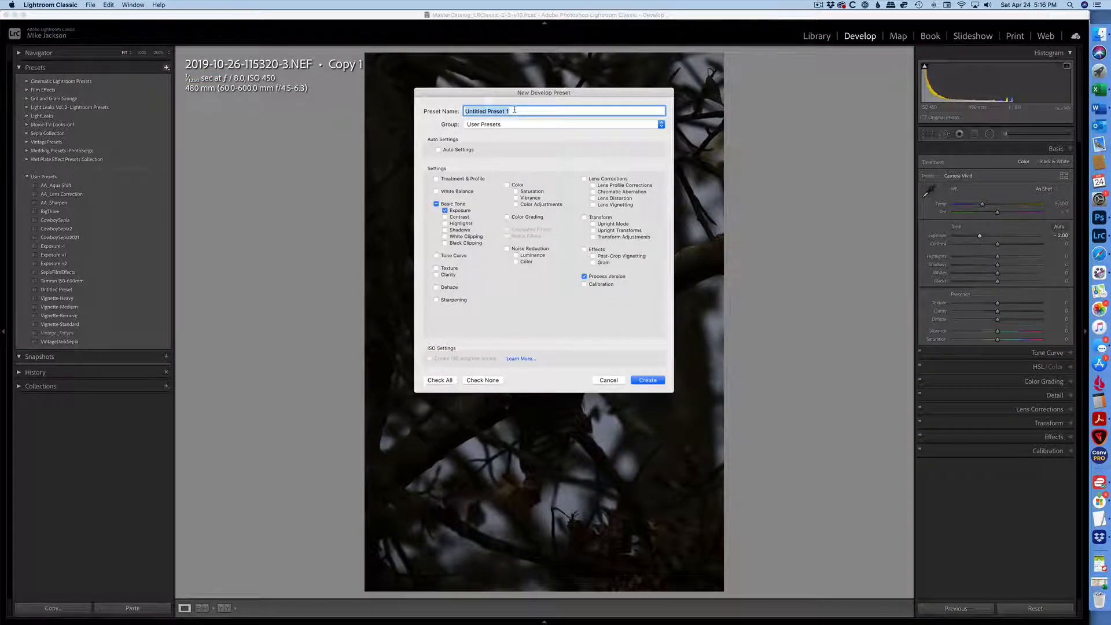
pyautogui.write('Exposure -2')
pyautogui.click(653, 381)
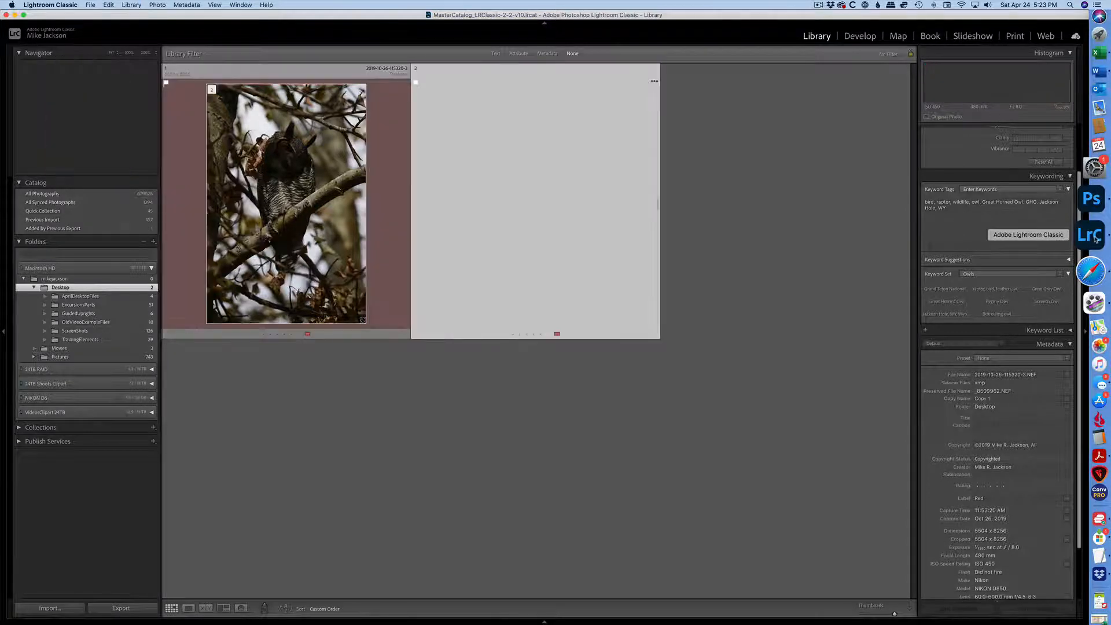
# Make a second virtual copy, then brighten Copy 1 with the Exposure +2 preset and nudge its exposure slightly higher
pyautogui.press('super+apostrophe')
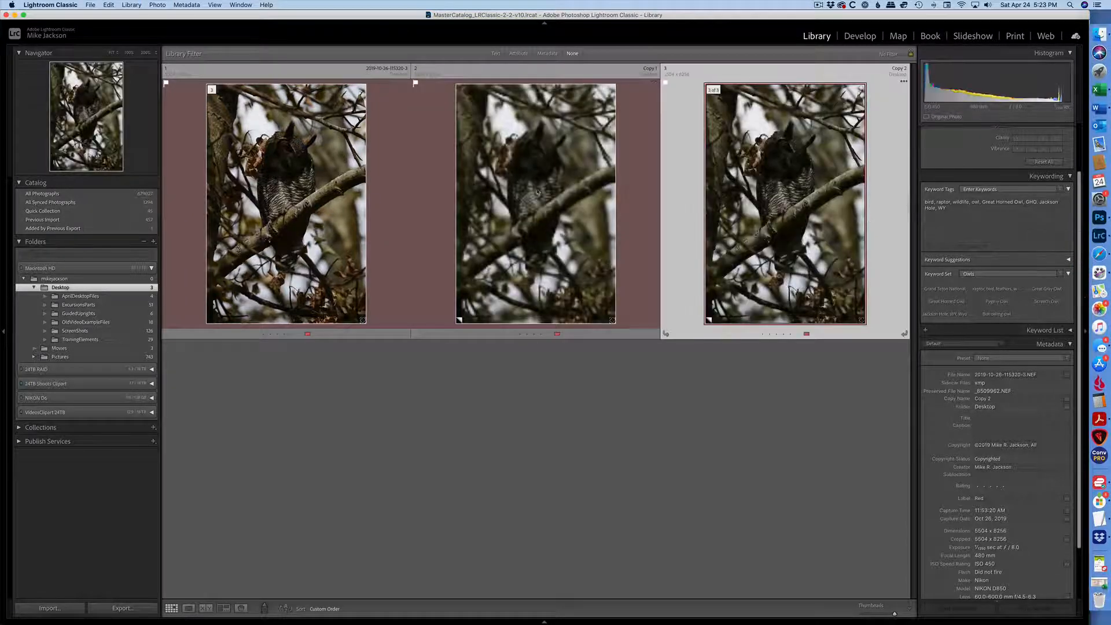
pyautogui.press('Left')
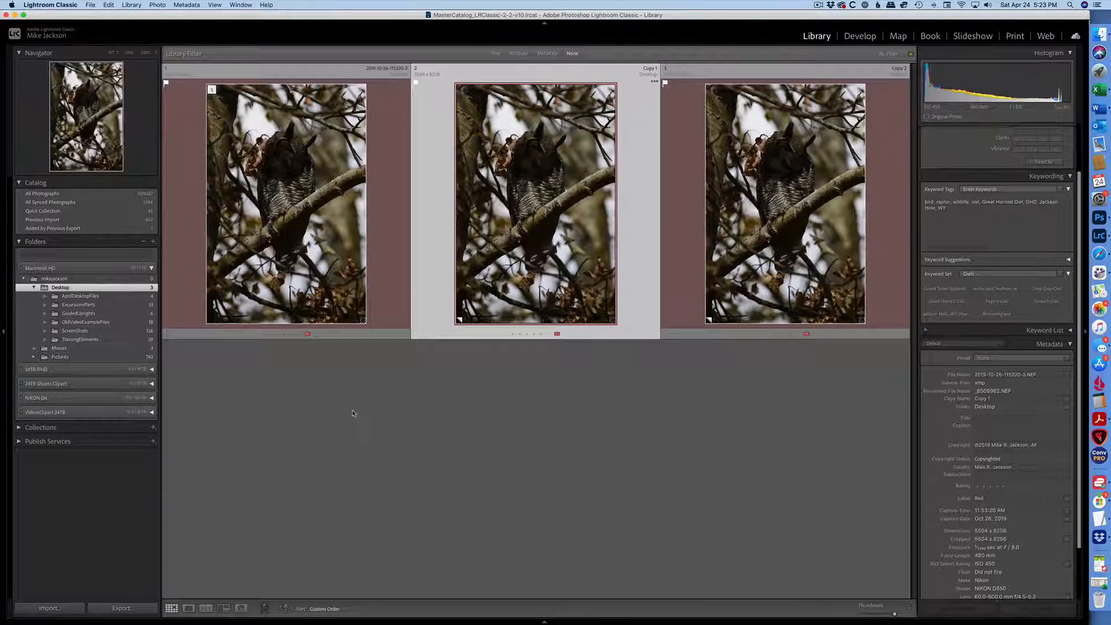
pyautogui.press('d')
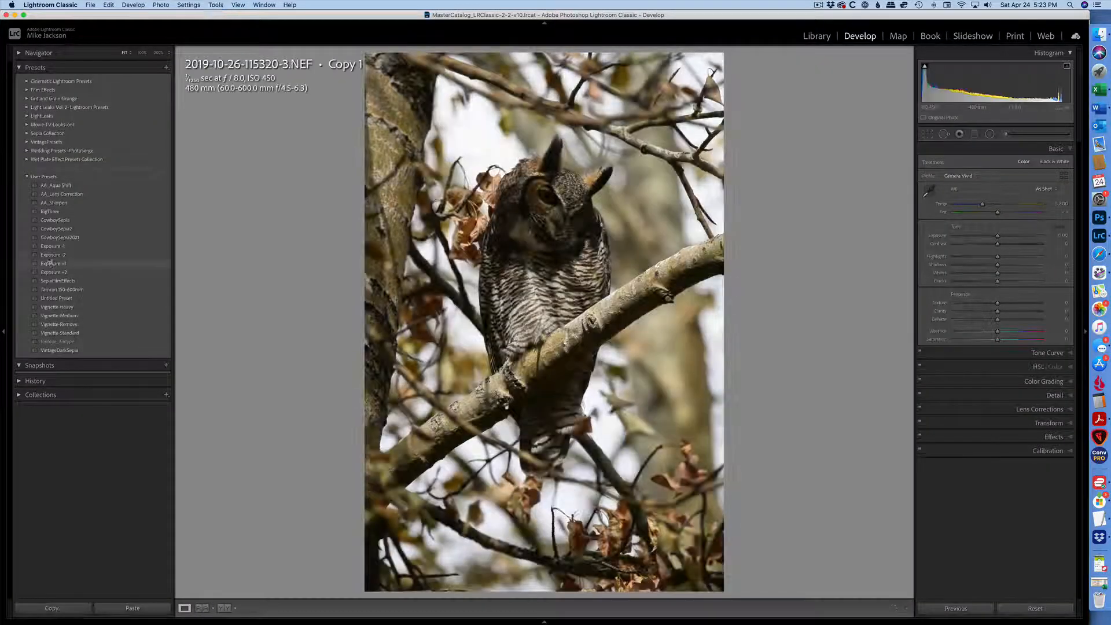
pyautogui.click(59, 272)
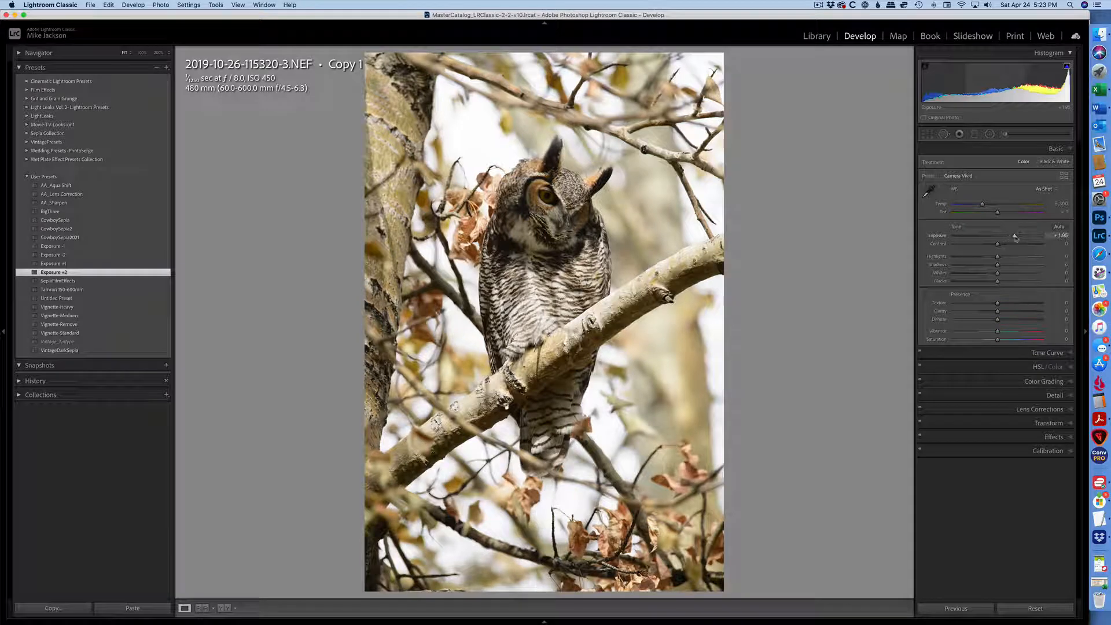
pyautogui.moveTo(1015, 238); pyautogui.dragTo(1022, 239)
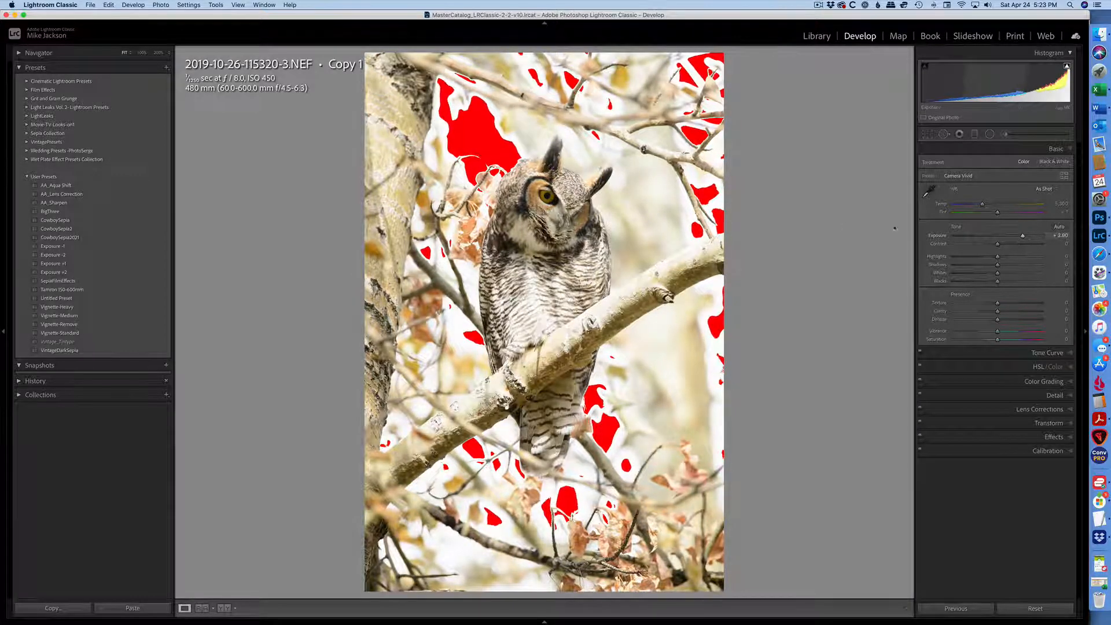
pyautogui.moveTo(510, 380); pyautogui.dragTo(511, 370)
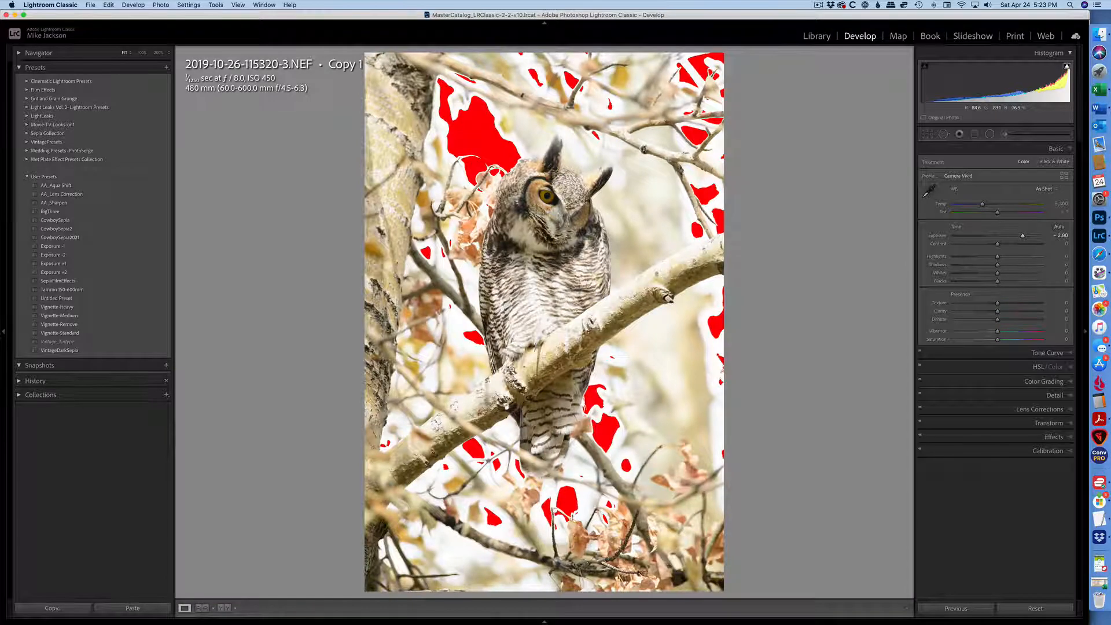
# Apply the Exposure -1 preset to Copy 2 and return to the grid
pyautogui.press('Right')
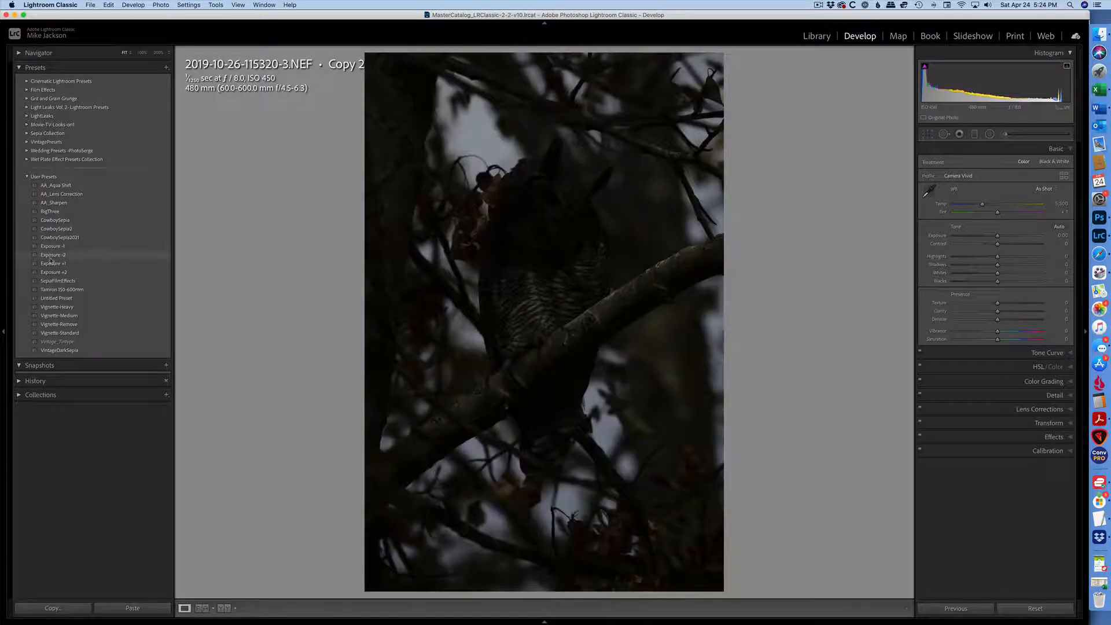
pyautogui.click(53, 246)
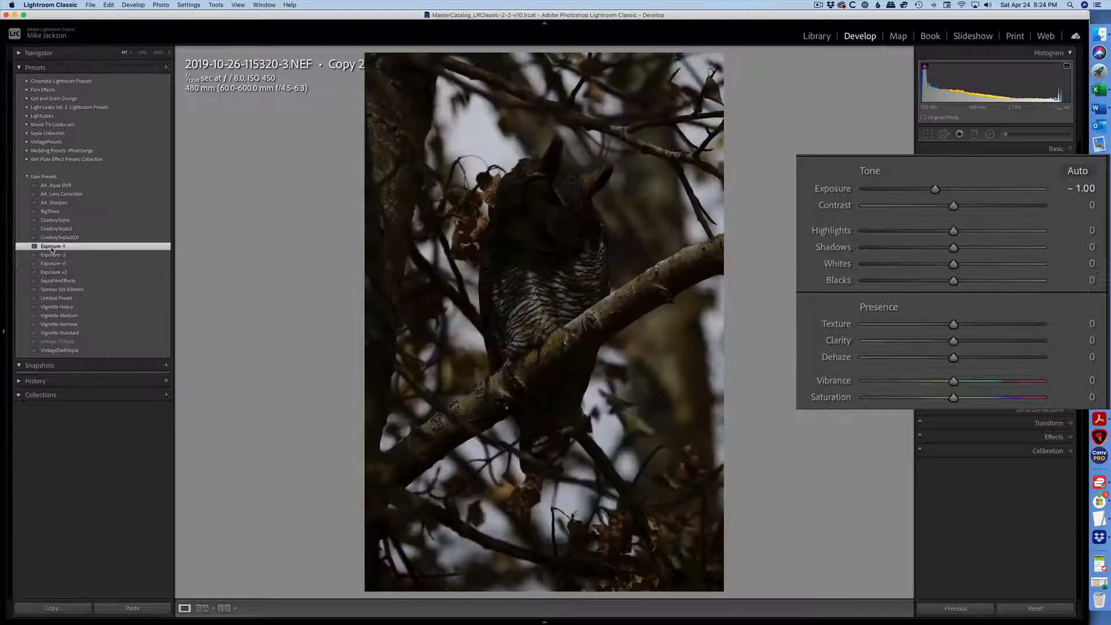
pyautogui.press('g')
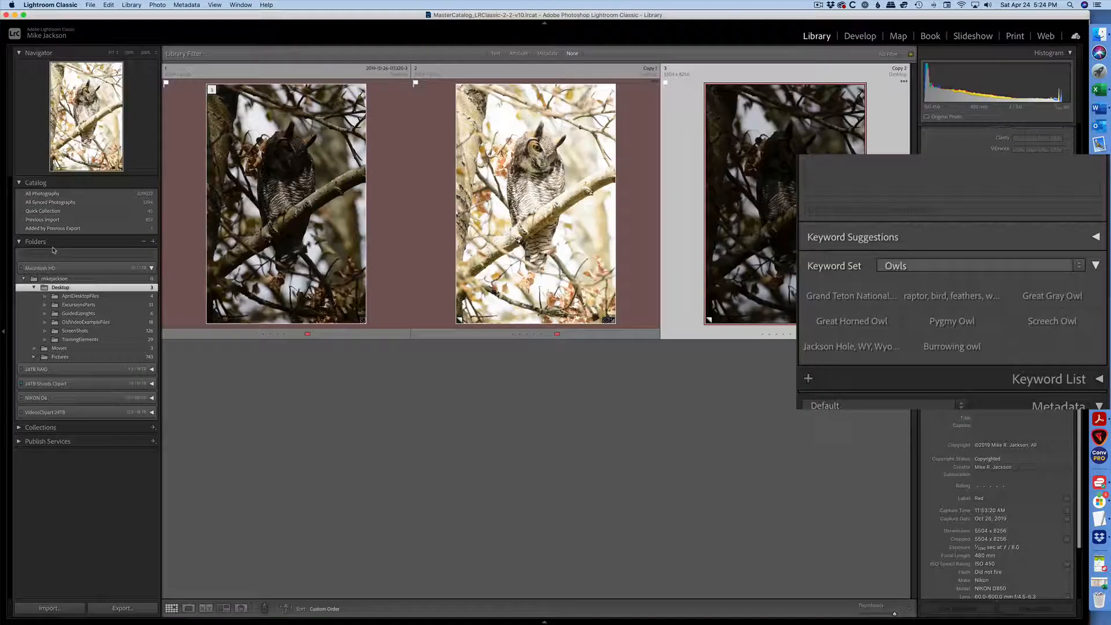
# Select the original and both copies and merge them to HDR with Auto Align and Auto Settings
pyautogui.click(315, 238)
pyautogui.keyDown('shift'); pyautogui.click(829, 254); pyautogui.keyUp('shift')
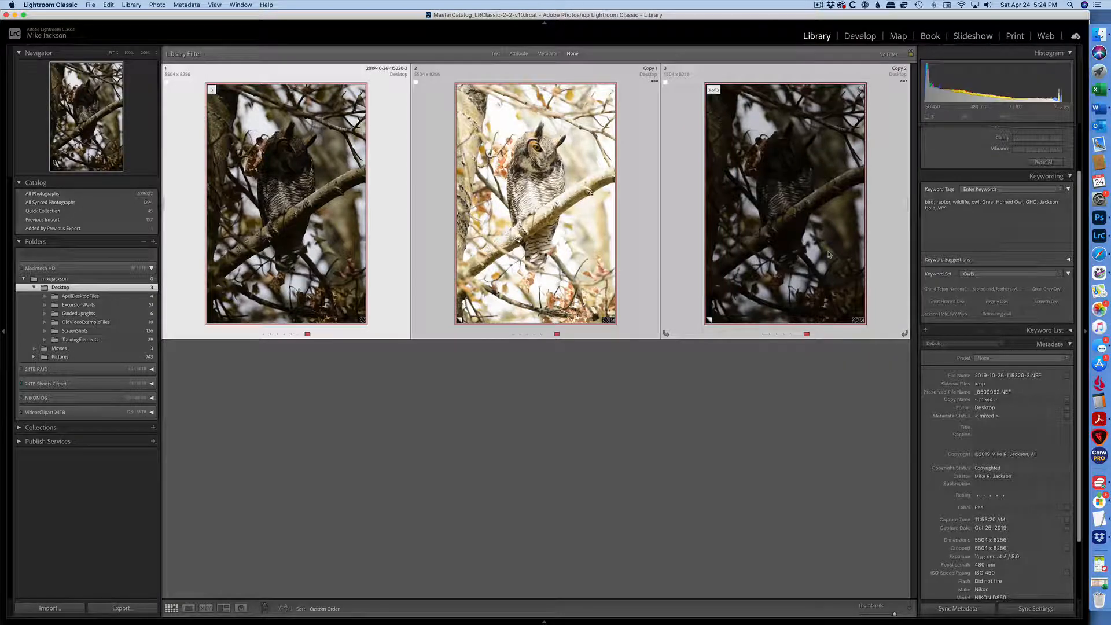
pyautogui.hotkey('ctrl', 'h')
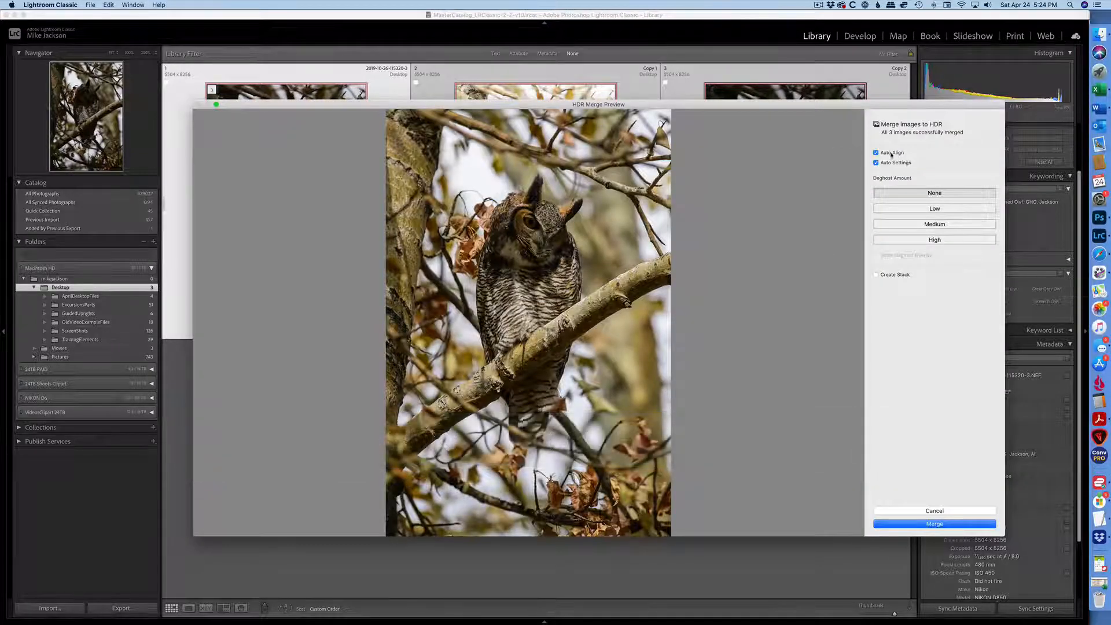
pyautogui.click(928, 524)
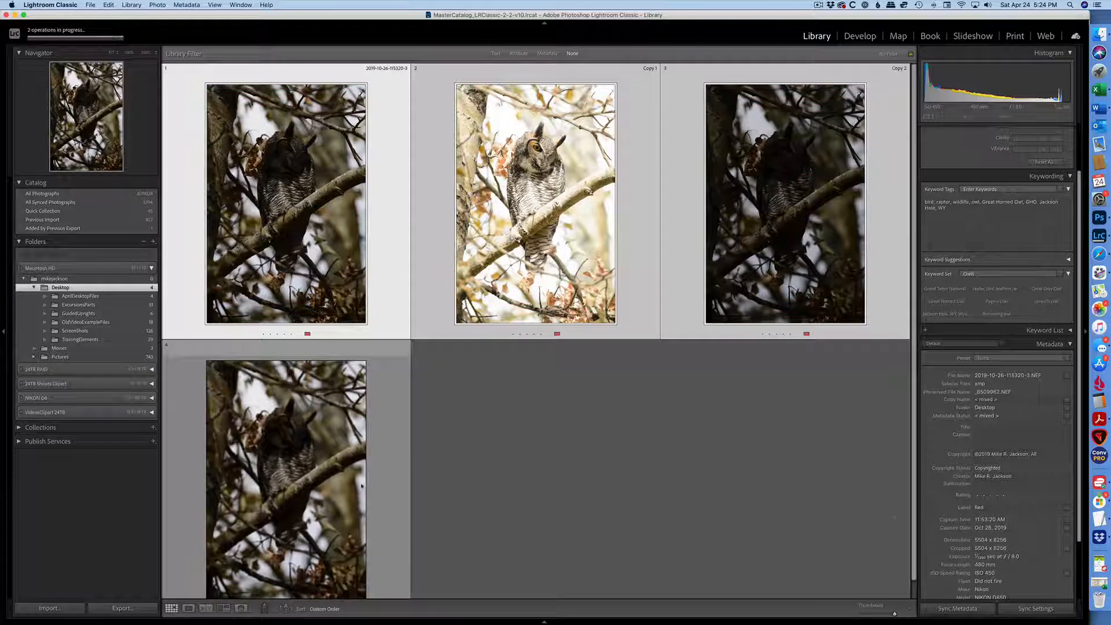
# Open the merged HDR image in loupe view
pyautogui.doubleClick(296, 460)
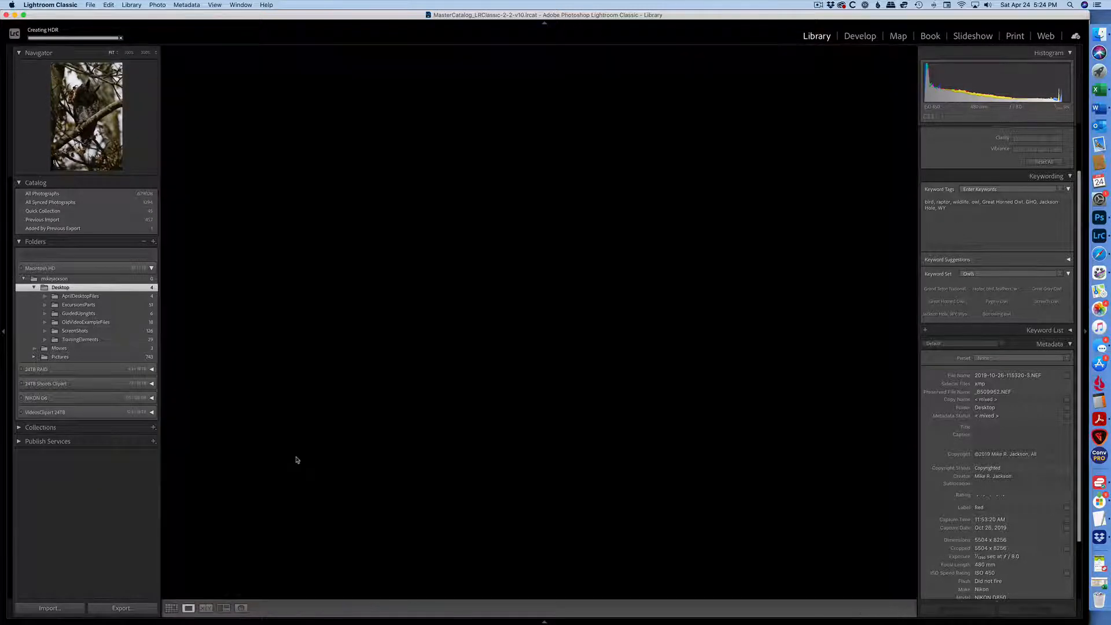
pyautogui.press('Right')
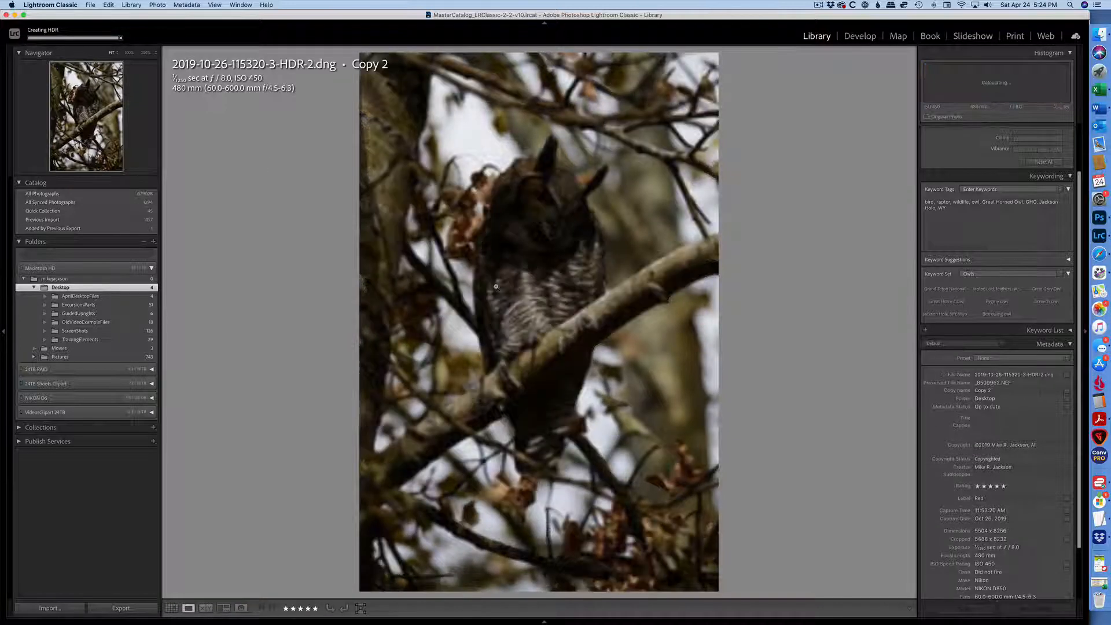